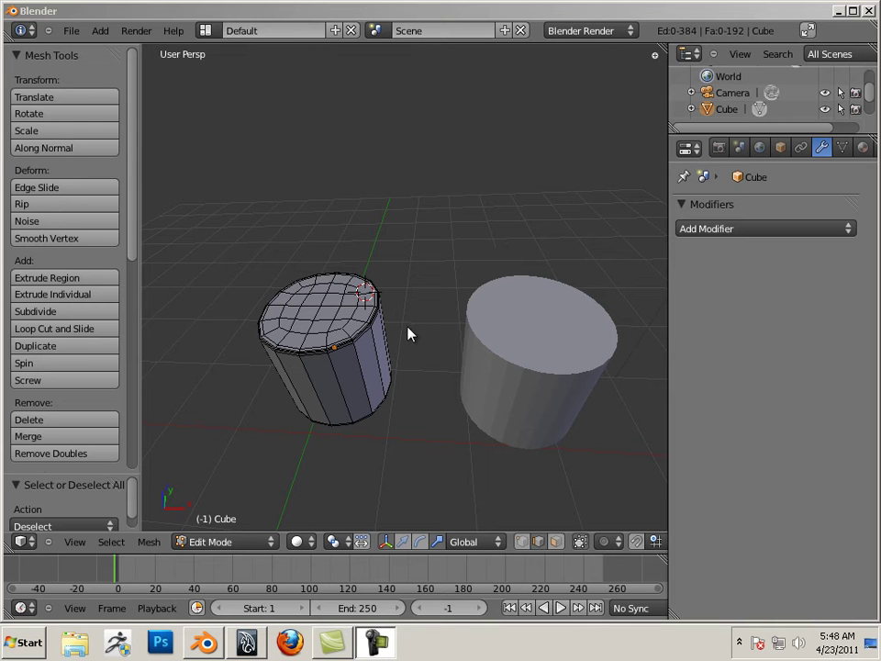
Bring the Blender window to the front
left_click(410, 334)
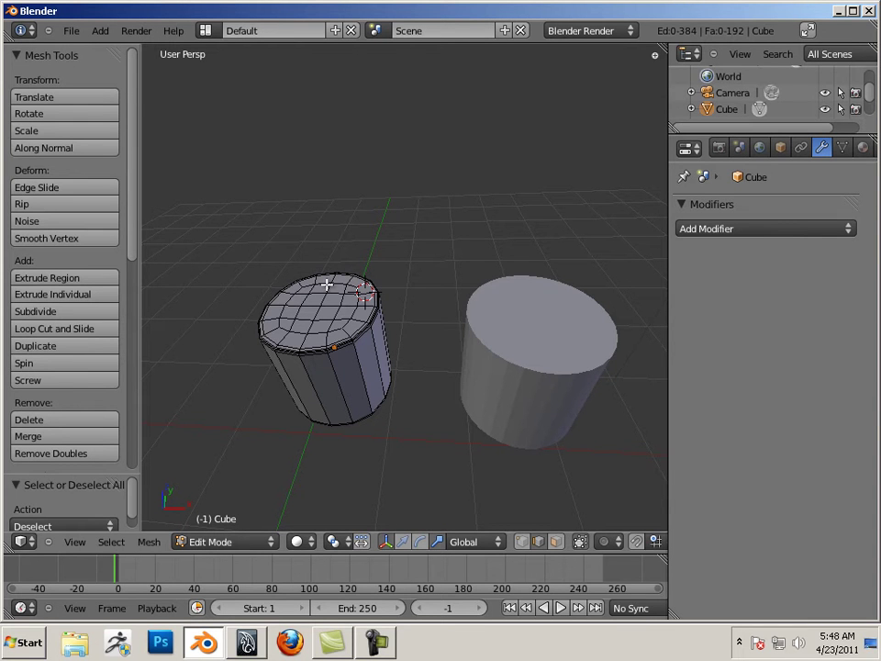
Return to Object Mode and delete the left cylinder
key("Tab")
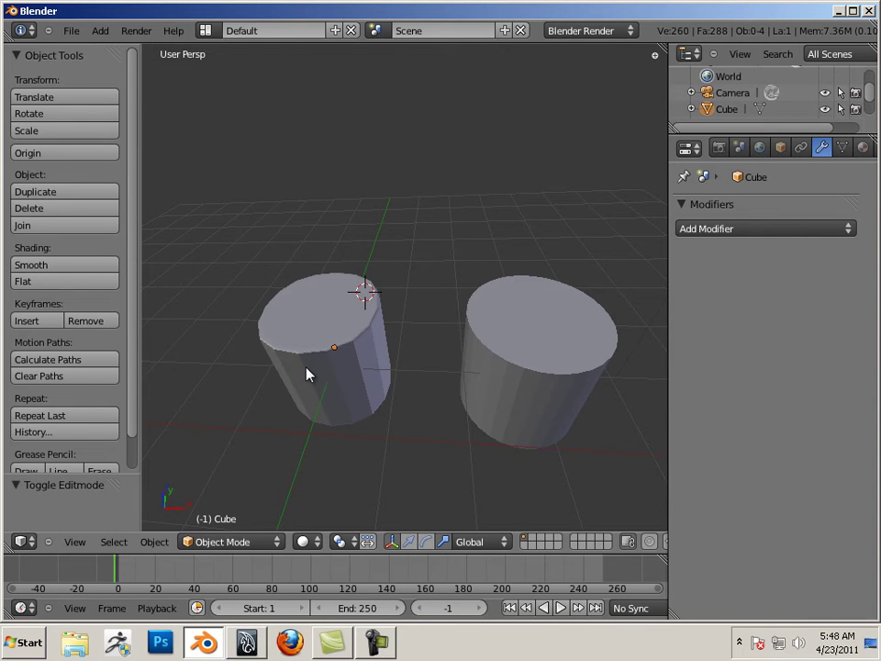
left_click(305, 366)
right_click(331, 369)
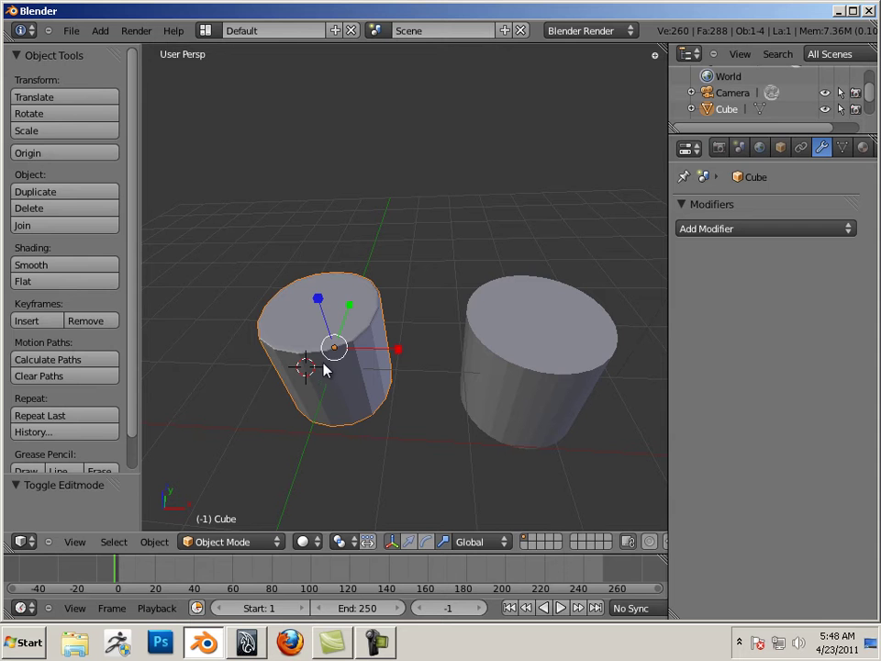
key("x")
left_click(342, 365)
Delete the remaining right cylinder, leaving an empty viewport
right_click(493, 379)
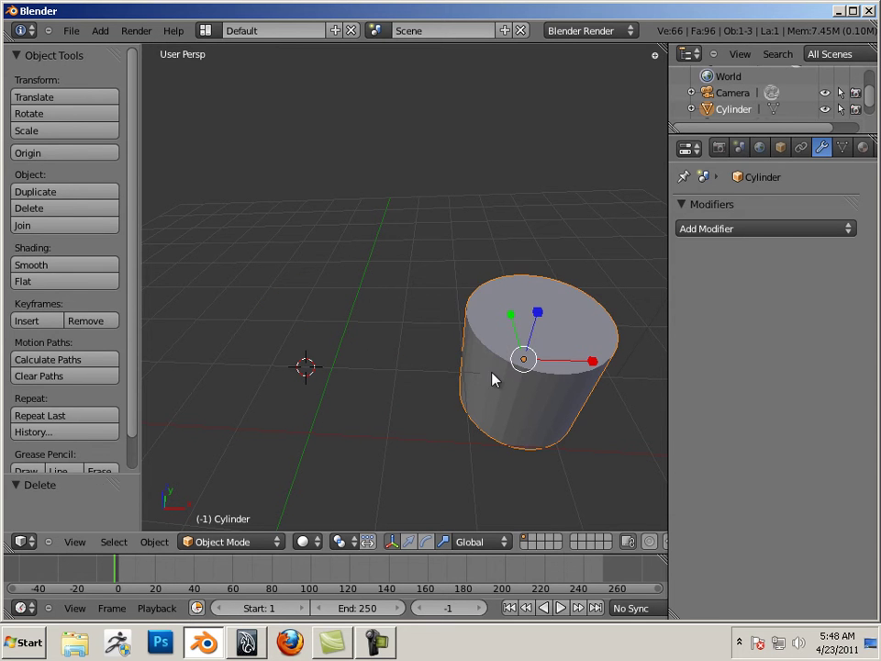
key("x")
left_click(497, 379)
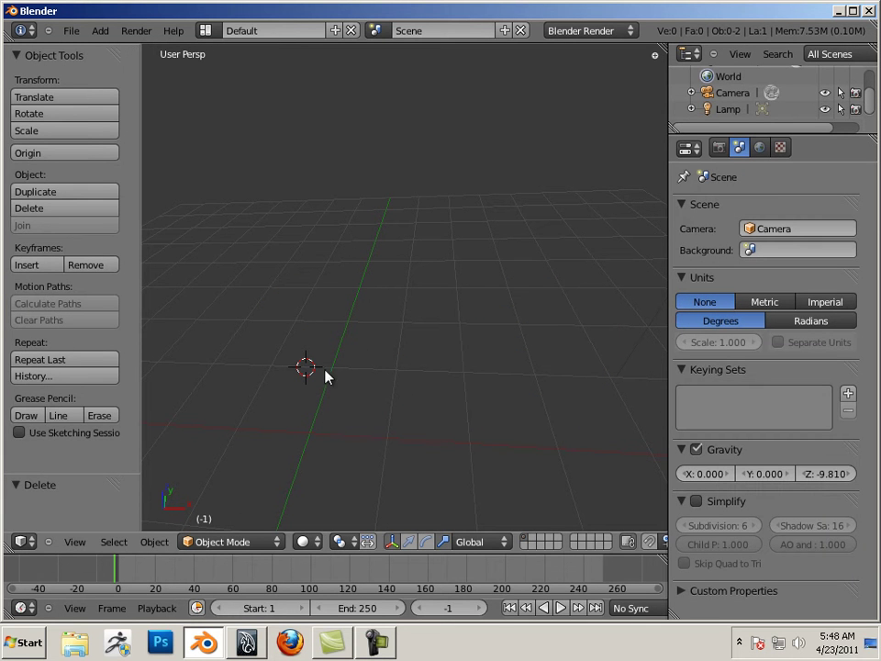
middle_click_drag(330, 358, 408, 373)
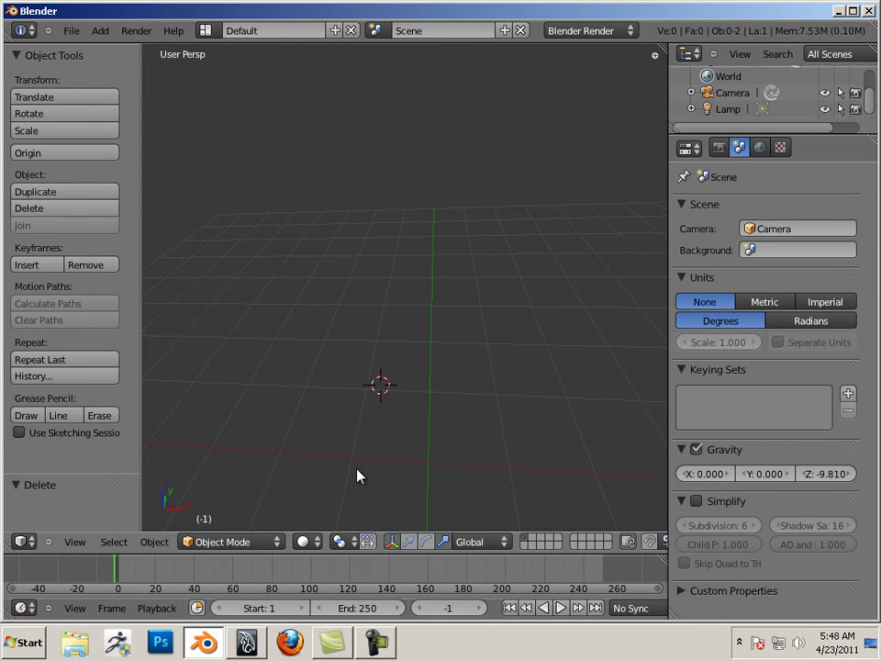
Add a new cube mesh to the scene
left_click(100, 30)
mouse_move(108, 48)
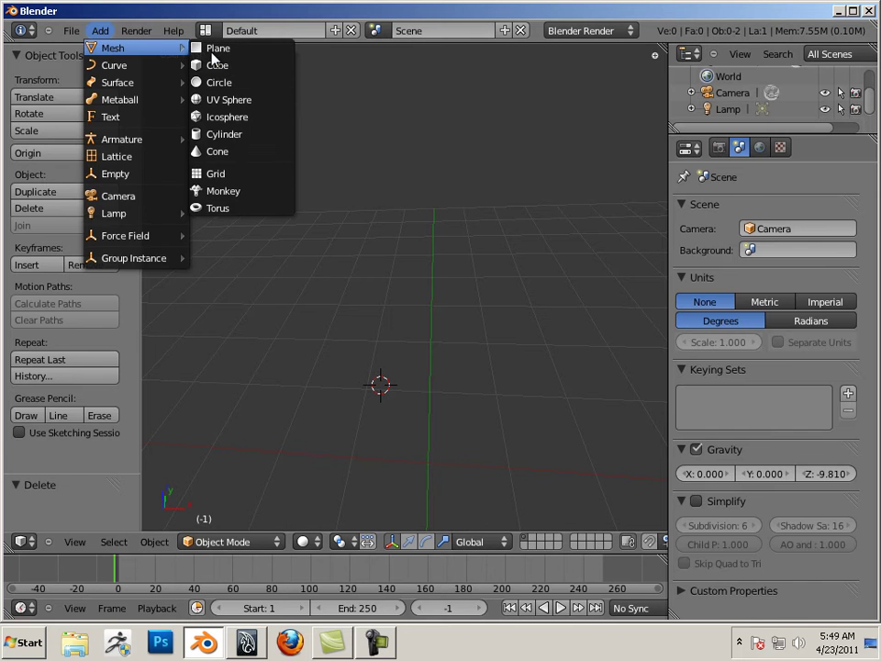
left_click(230, 66)
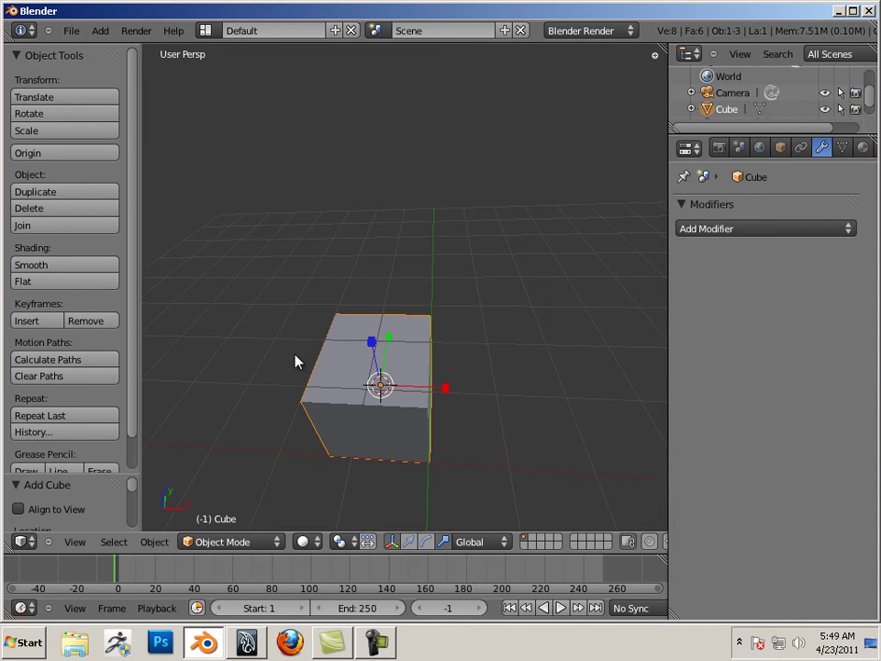
Move the cube 1.046 along X and enter Edit Mode on it
middle_click_drag(294, 361, 324, 311)
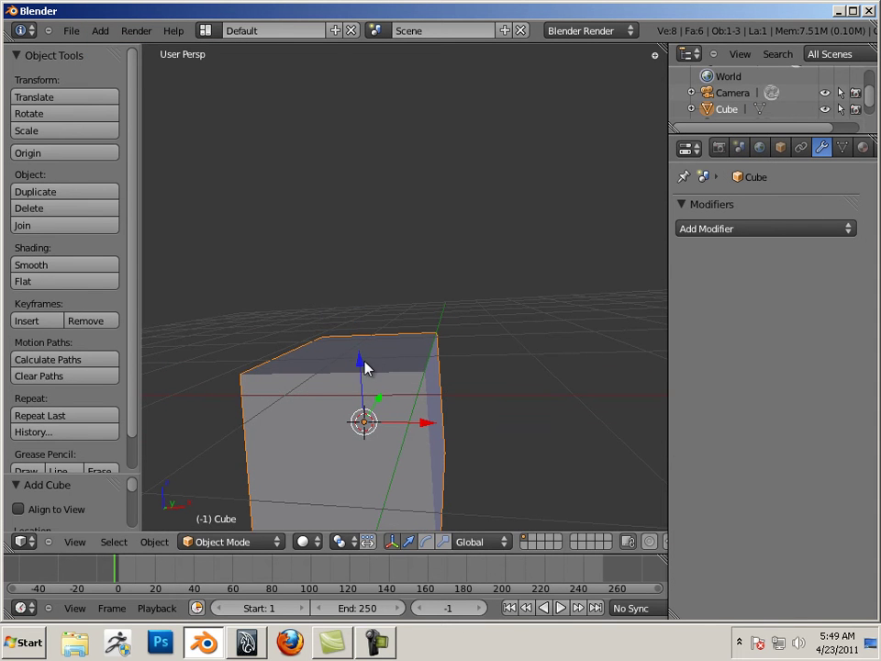
left_click_drag(364, 367, 514, 329)
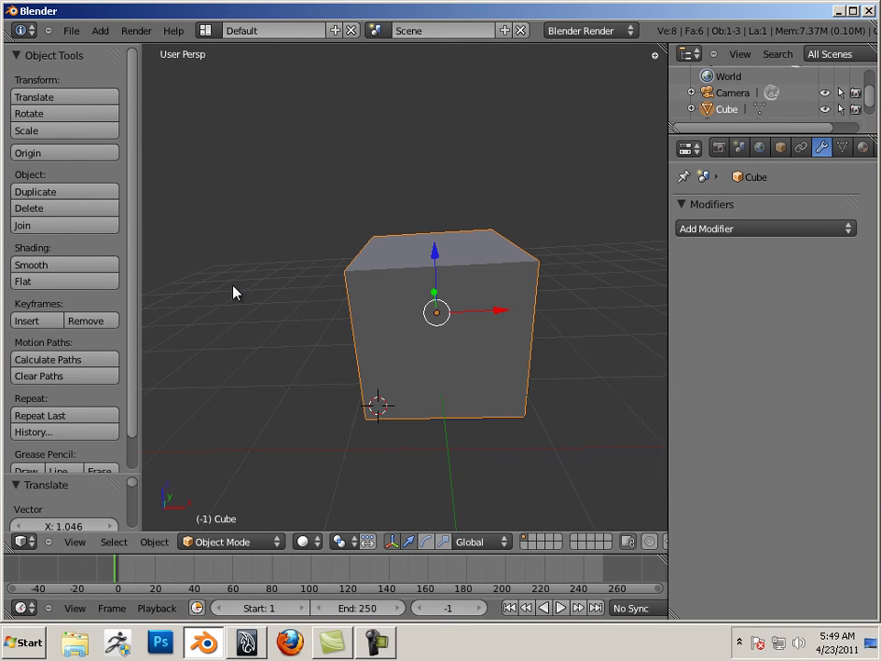
key("Tab")
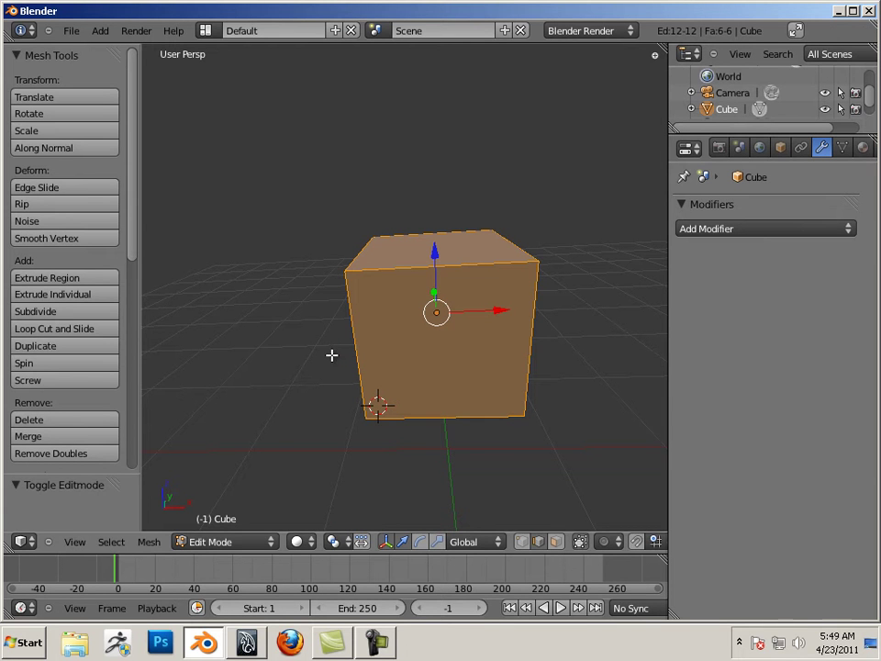
Add two loop cuts, sliding one near the top edge and one near the bottom
key("ctrl+r")
left_click(355, 311)
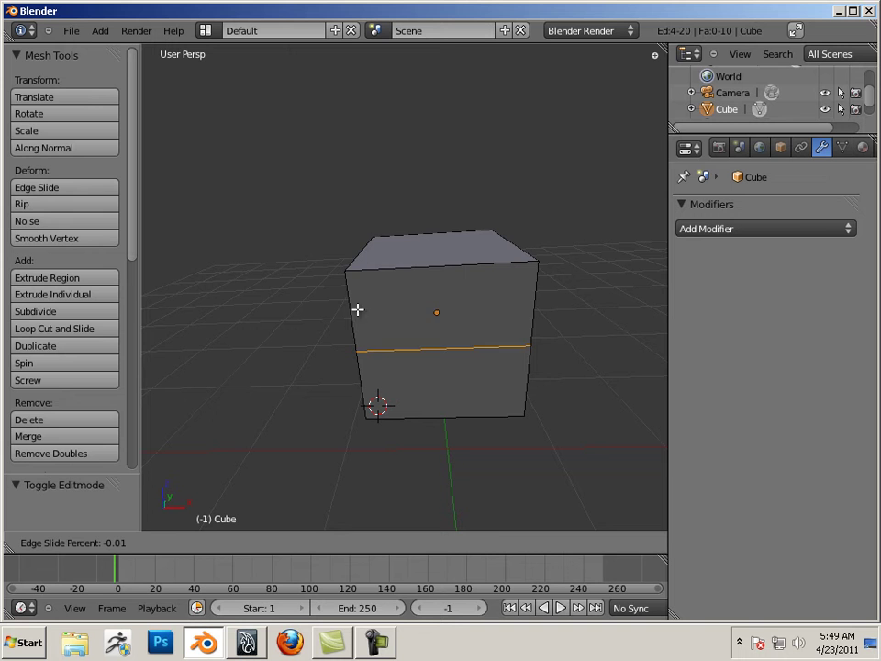
left_click(361, 247)
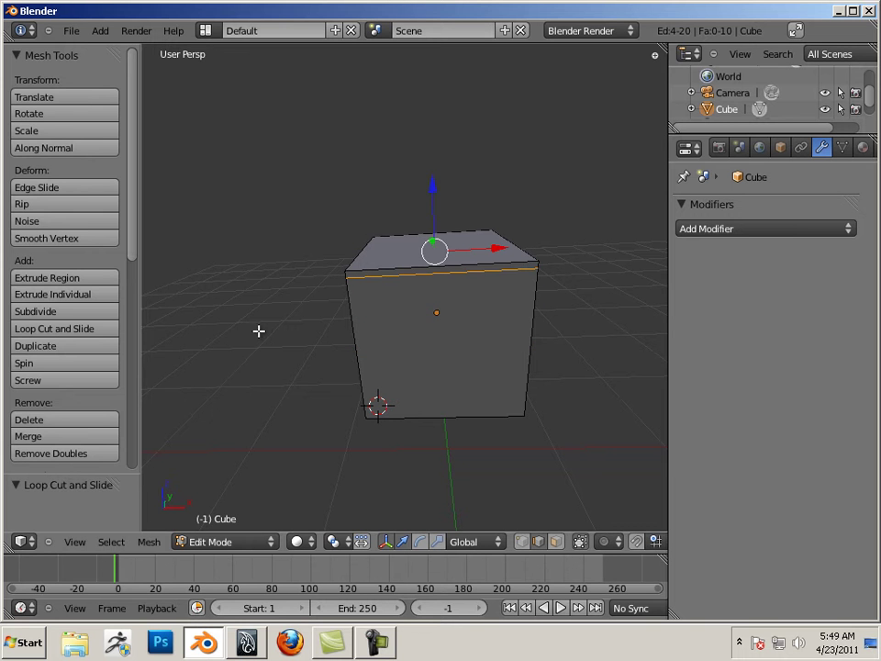
left_click(57, 332)
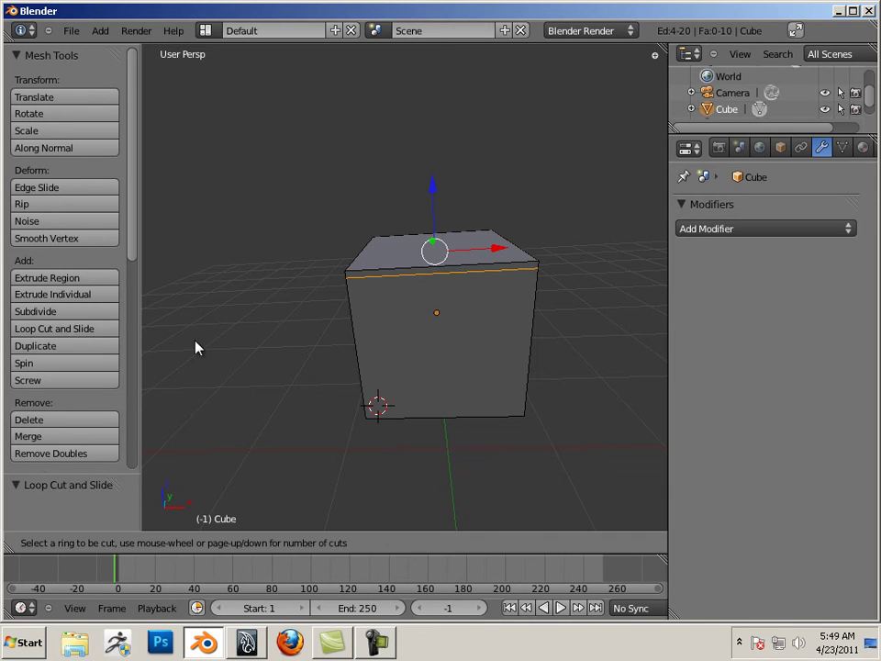
left_click(370, 358)
left_click(376, 412)
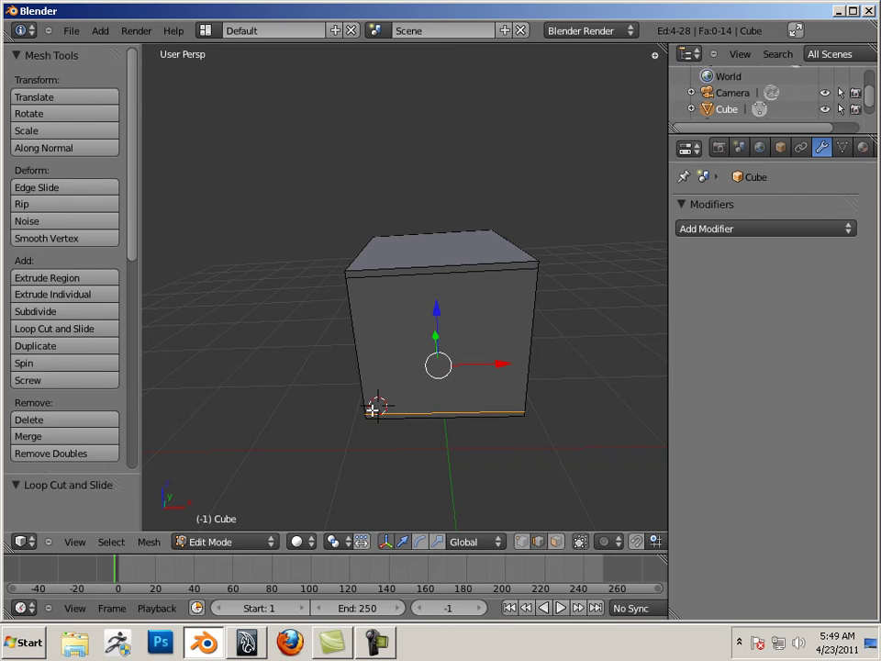
Add a horizontal loop cut through the middle and a vertical cut at the center
left_click(64, 332)
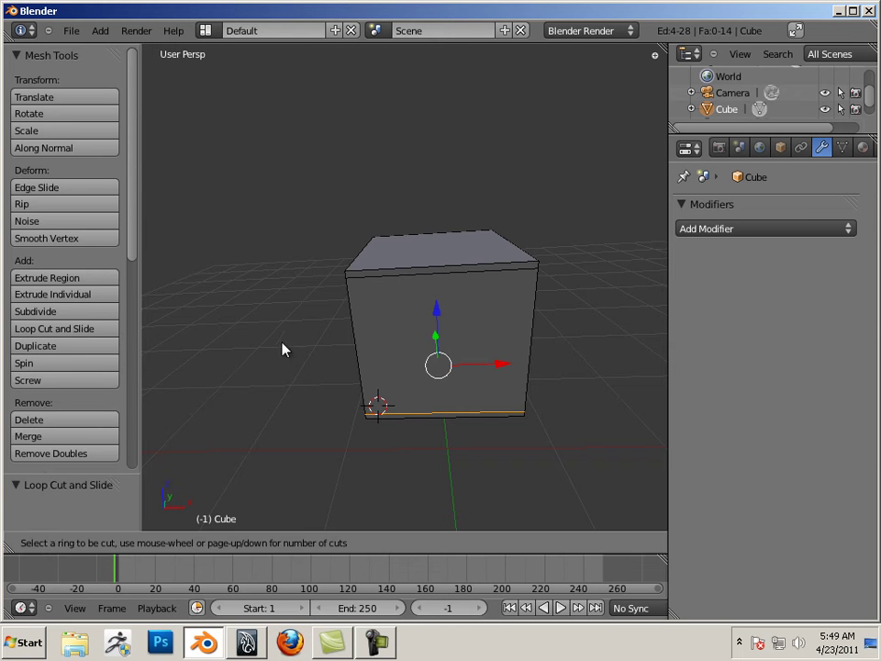
left_click(348, 342)
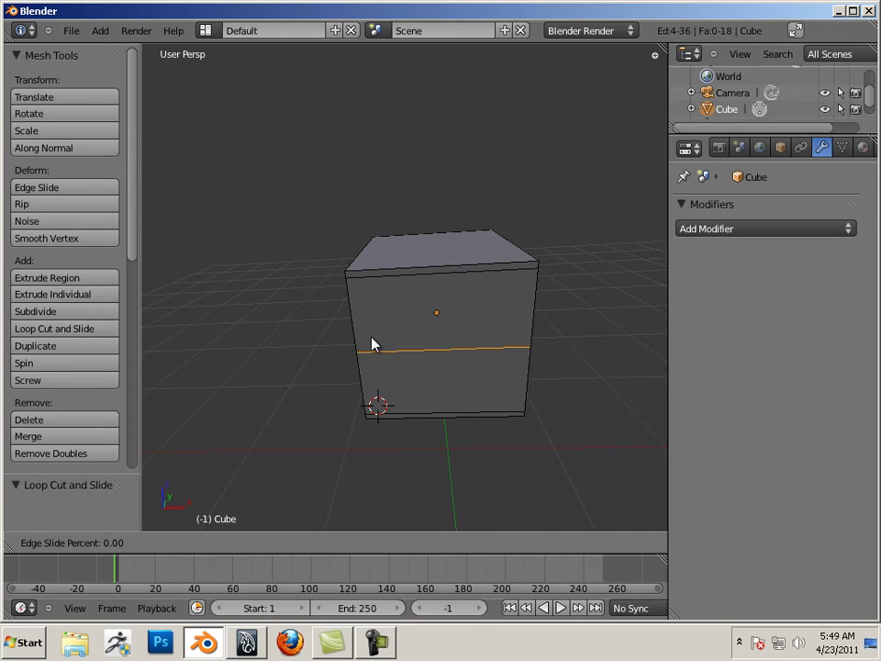
left_click(373, 342)
left_click(46, 329)
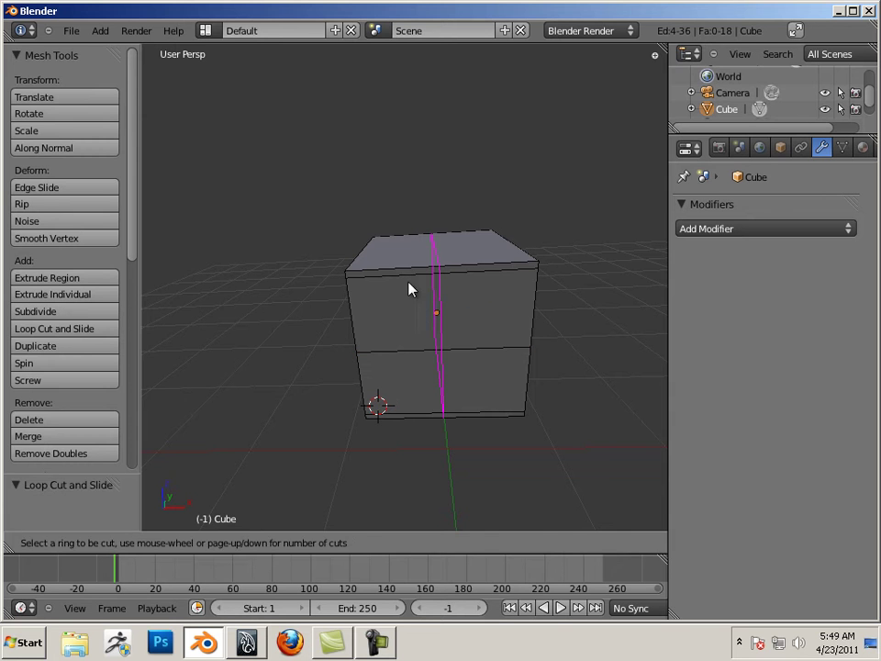
left_click(419, 283)
left_click(424, 279)
middle_click_drag(190, 295, 344, 400)
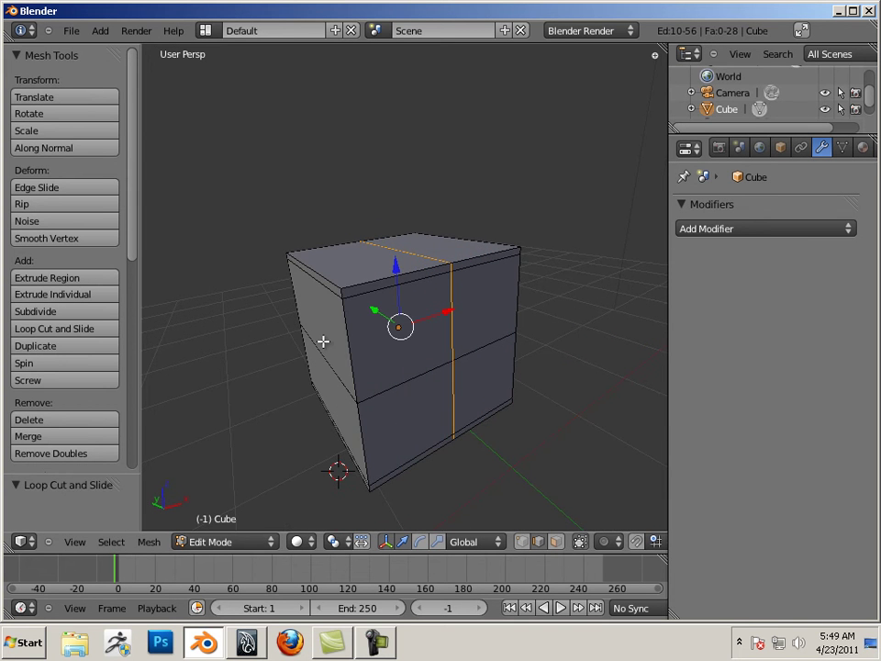
middle_click_drag(346, 295, 320, 332)
In face select mode, extrude the top-left face individually without moving it
left_click(555, 541)
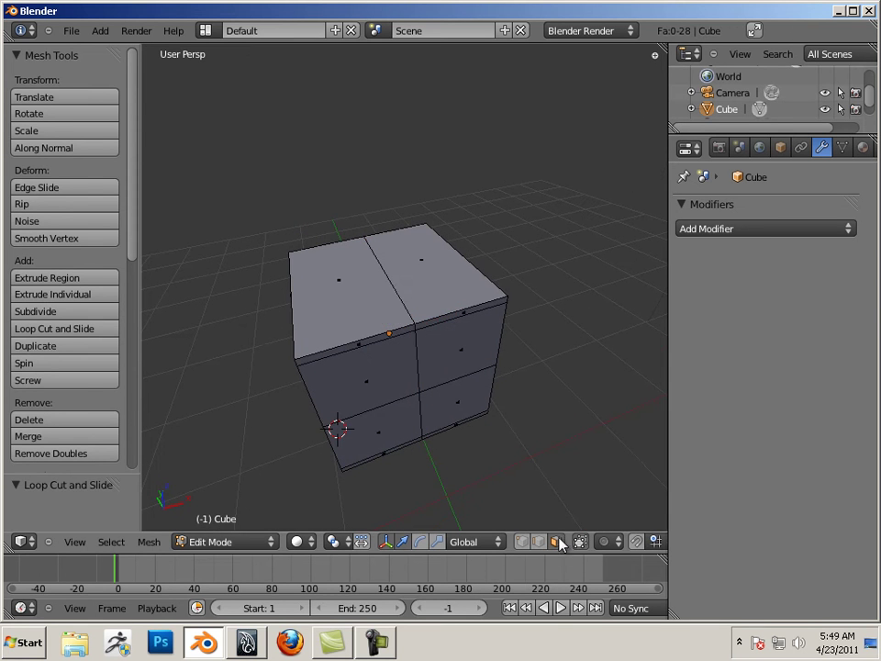
right_click(354, 291)
middle_click_drag(300, 327, 153, 294)
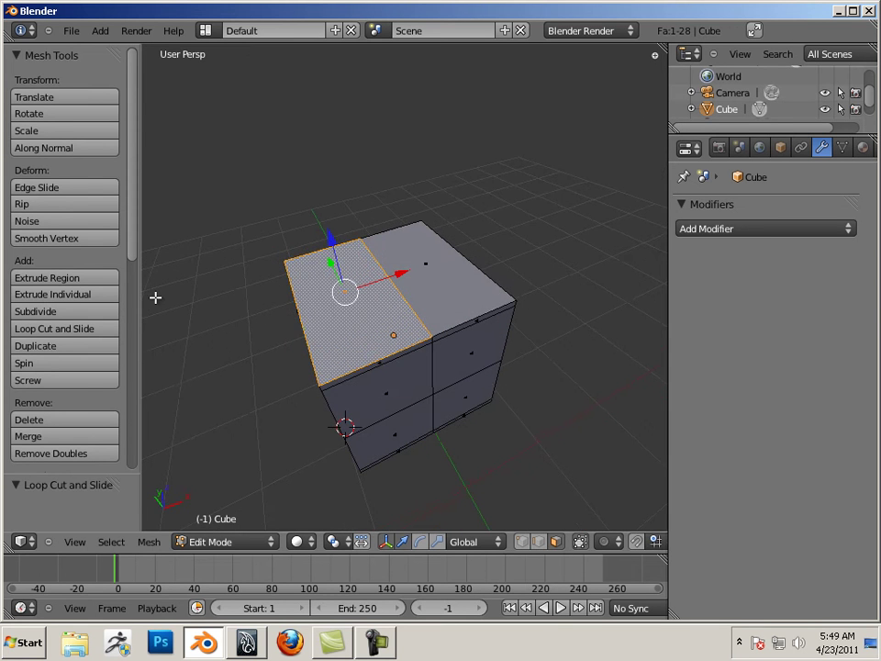
left_click(57, 293)
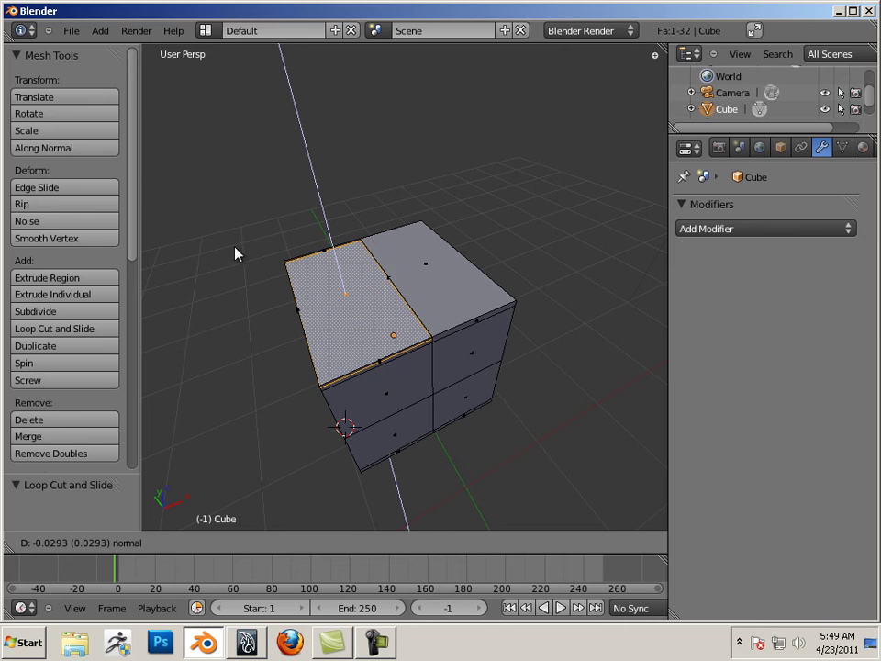
right_click(266, 229)
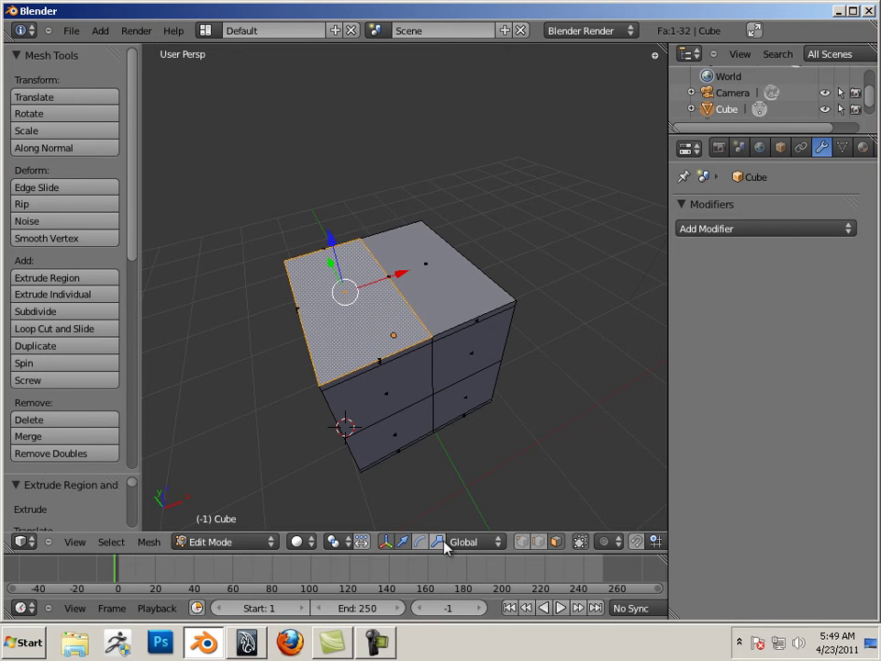
Scale the face to 0.883 and extrude it 0.4278 inward into a recess
key("s")
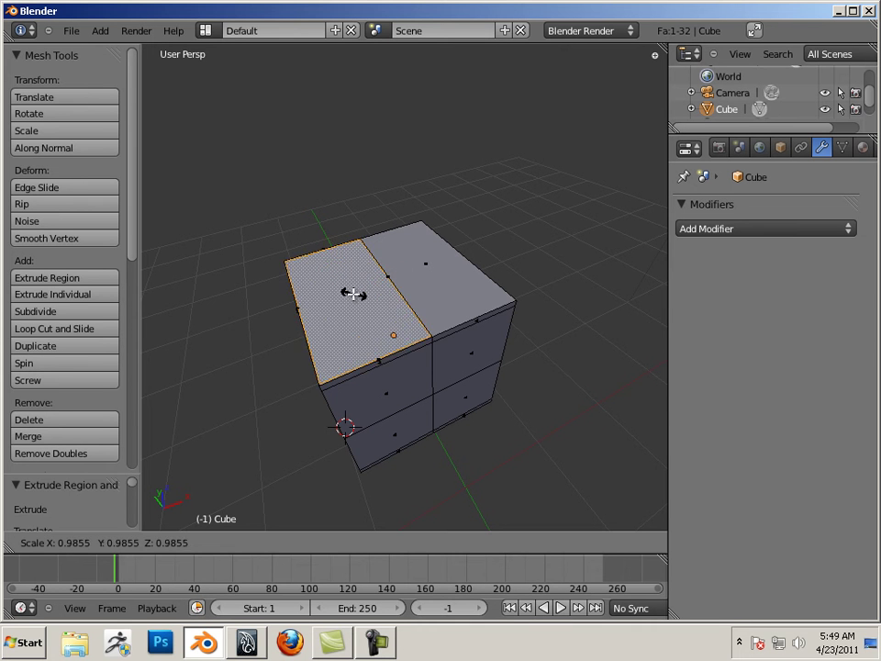
left_click(300, 418)
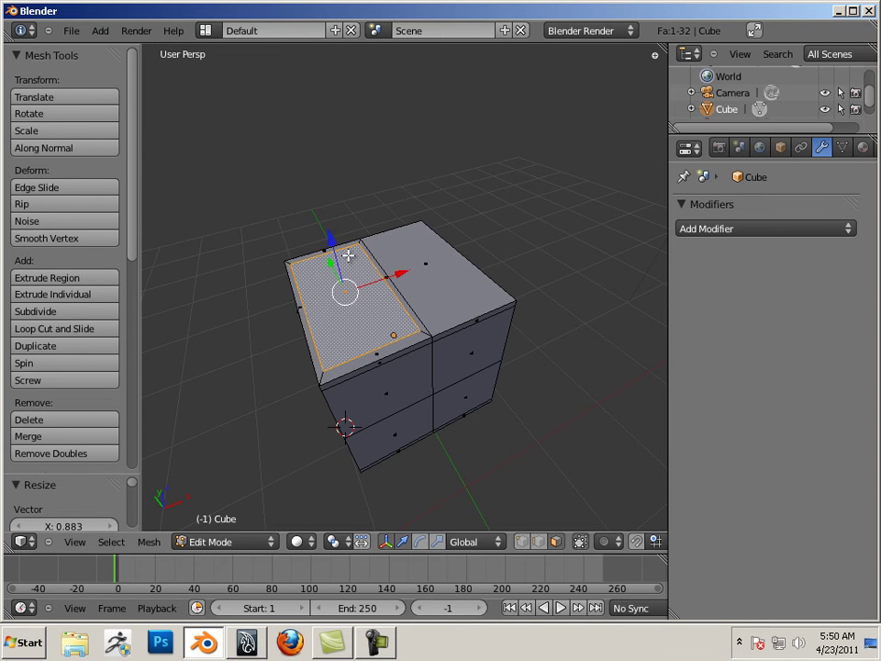
mouse_move(330, 238)
left_mouse_down()
mouse_move(334, 258)
mouse_move(330, 244)
left_mouse_up()
key("e")
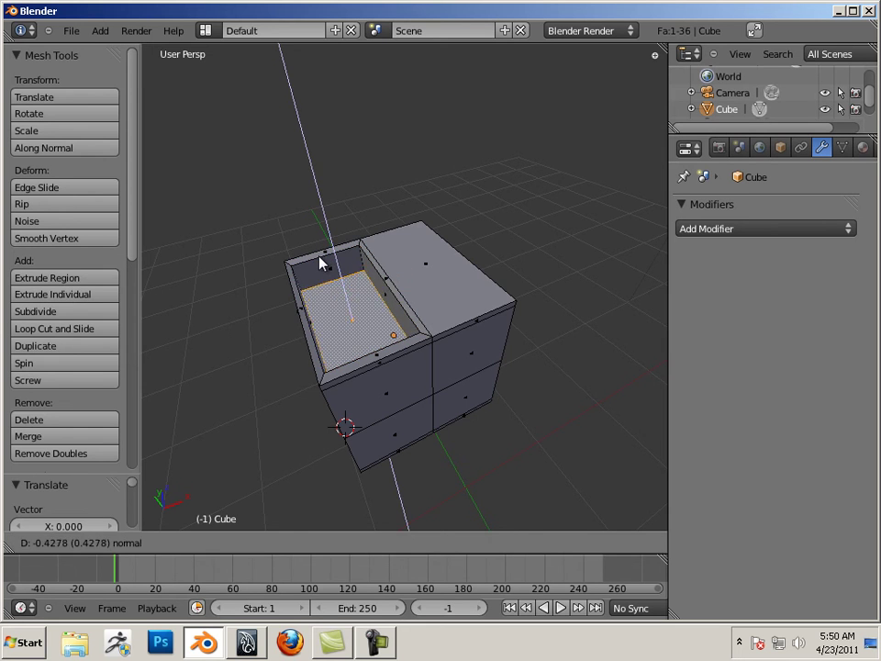
left_click(320, 262)
middle_click_drag(203, 287, 401, 264)
scroll(289, 315, "up", 3)
scroll(231, 308, "down", 1)
Extrude the two adjacent top faces individually
right_click(425, 287)
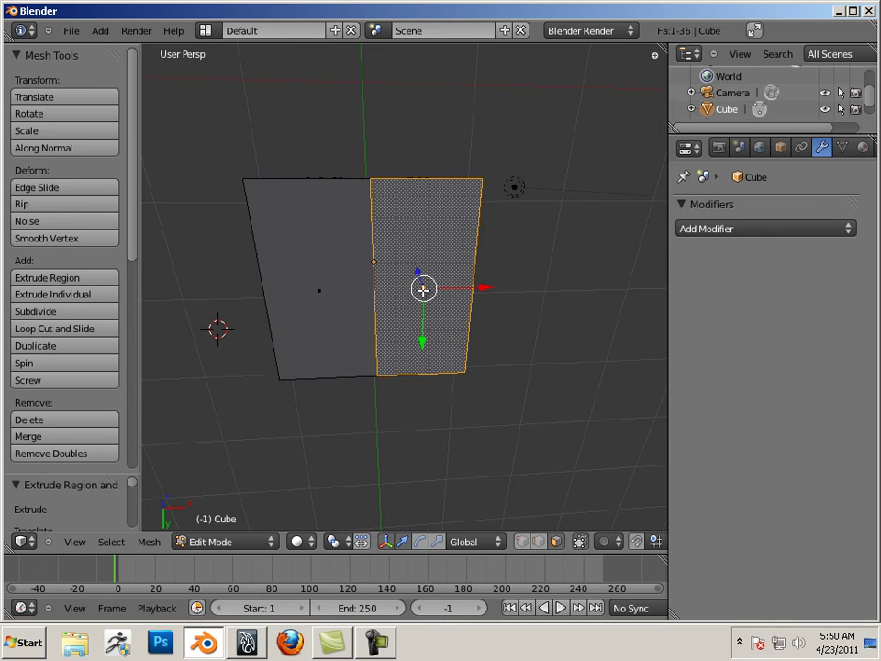
right_click(326, 291, "shift")
middle_click_drag(324, 291, 409, 346)
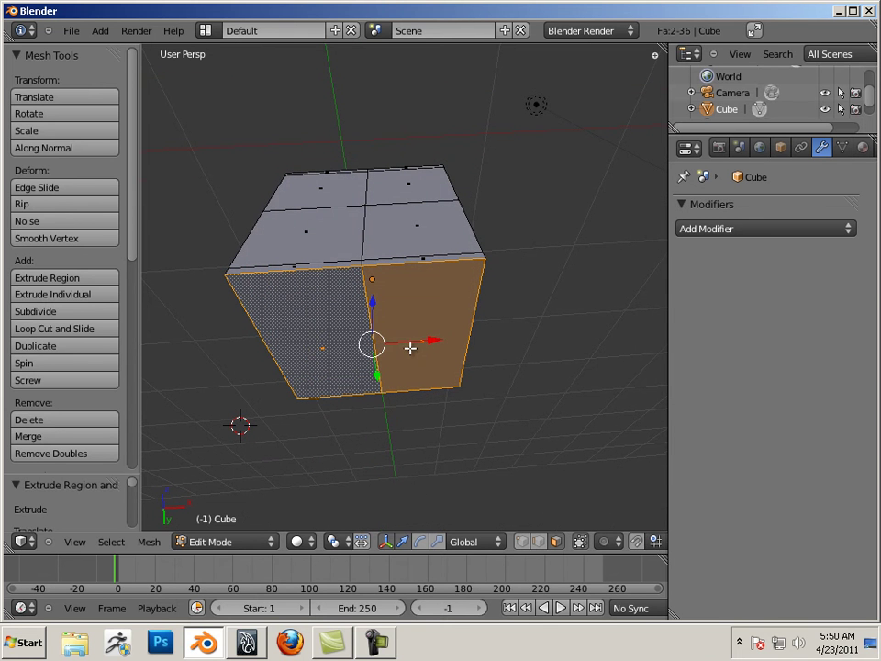
left_click(70, 294)
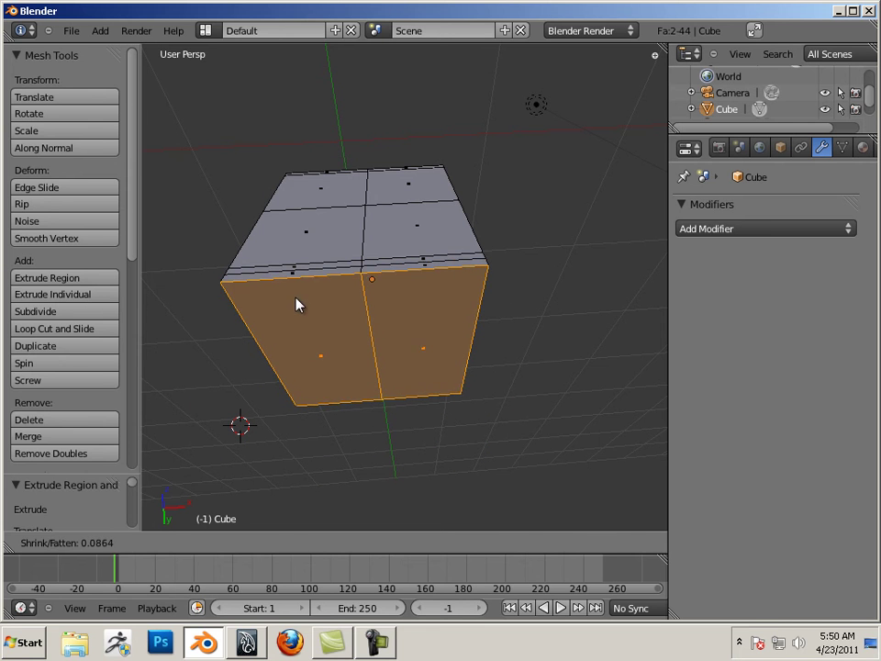
left_click(298, 304)
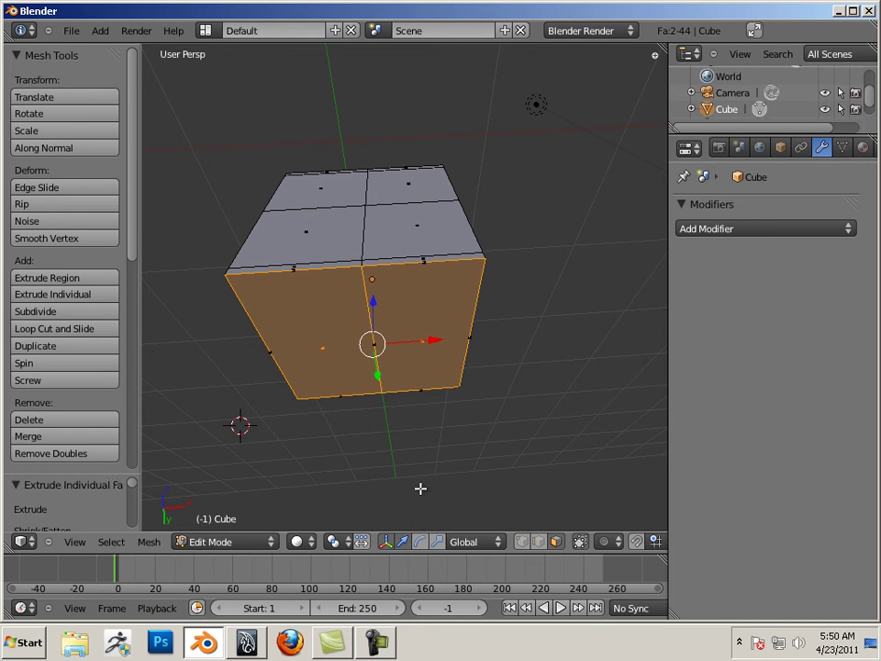
Switch the manipulator to scale and narrow the right inset face to 0.746 along X
left_click(437, 542)
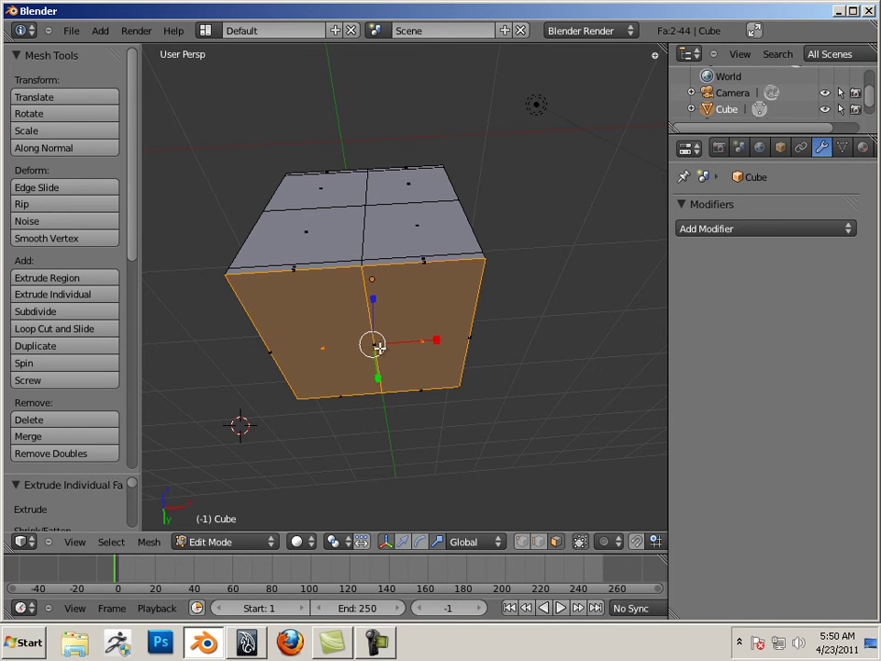
mouse_move(373, 345)
left_mouse_down()
mouse_move(380, 351)
mouse_move(374, 345)
left_mouse_up()
left_click_drag(438, 342, 444, 427)
scroll(450, 394, "up", 3)
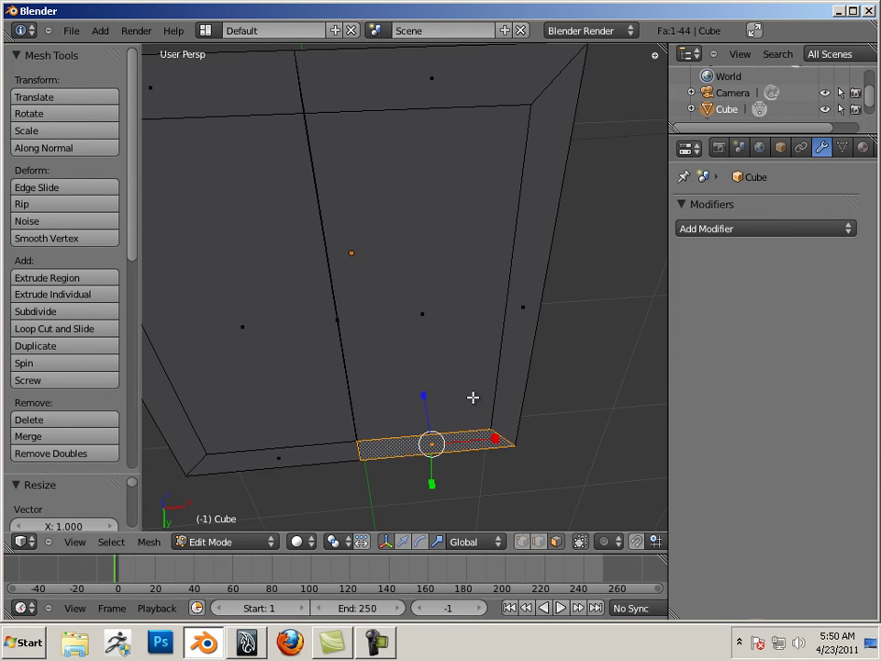
key("ctrl+z")
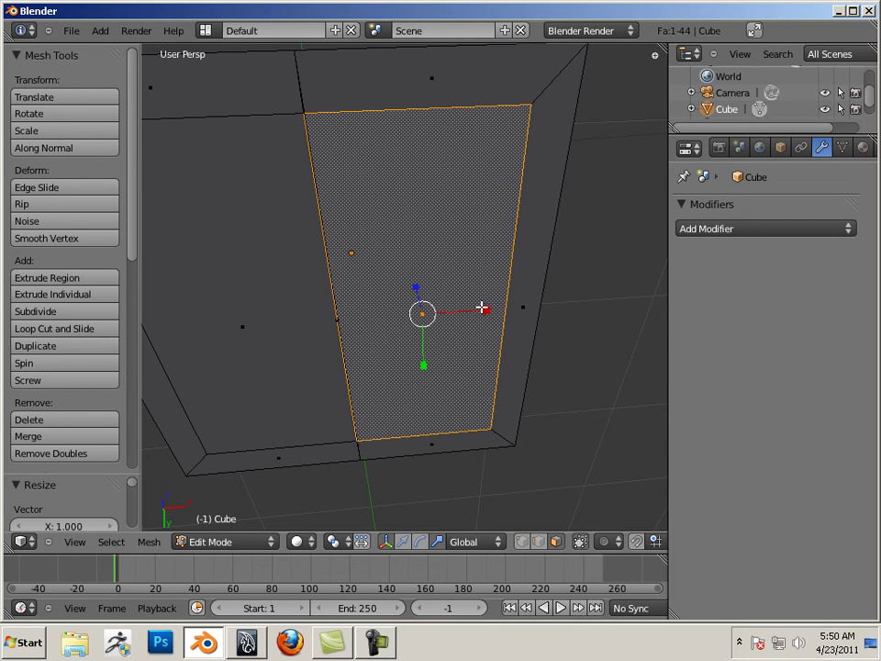
left_click_drag(483, 309, 464, 306)
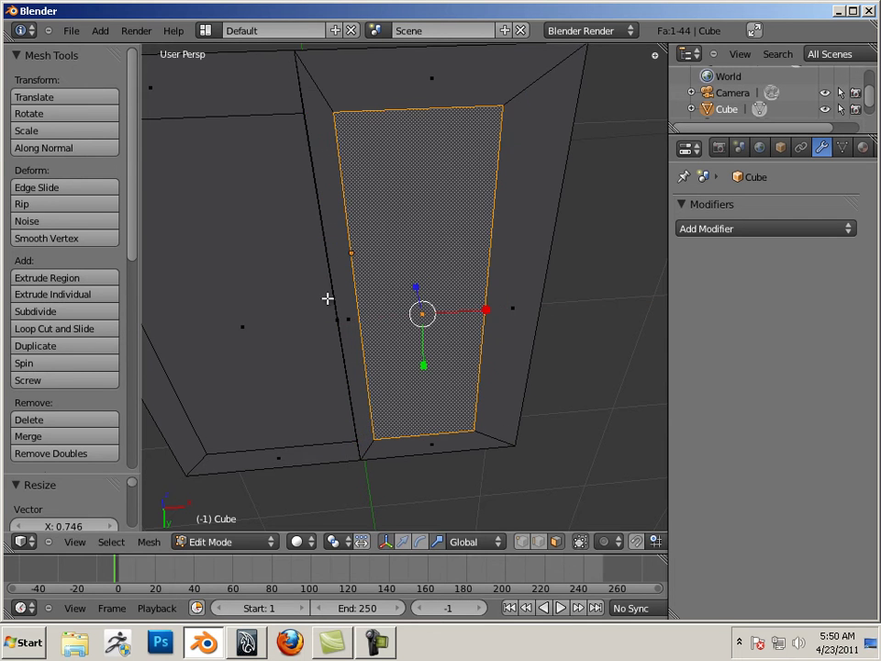
middle_click_drag(326, 297, 359, 300)
Narrow the left inset face to 0.807 along X, then deselect all
right_click(359, 300)
left_click_drag(424, 308, 414, 328)
key("a")
scroll(465, 409, "down", 5)
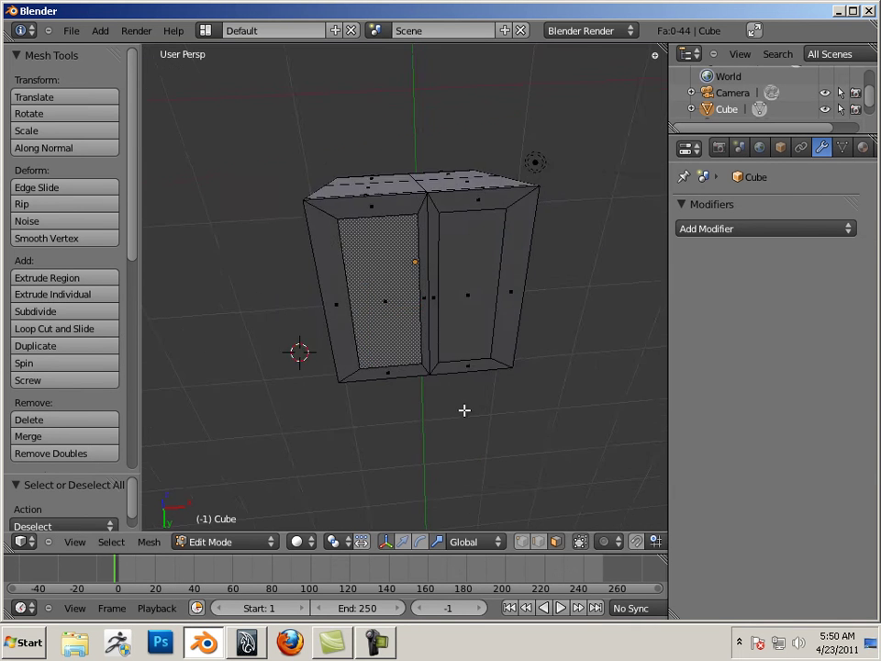
middle_click_drag(464, 409, 431, 319)
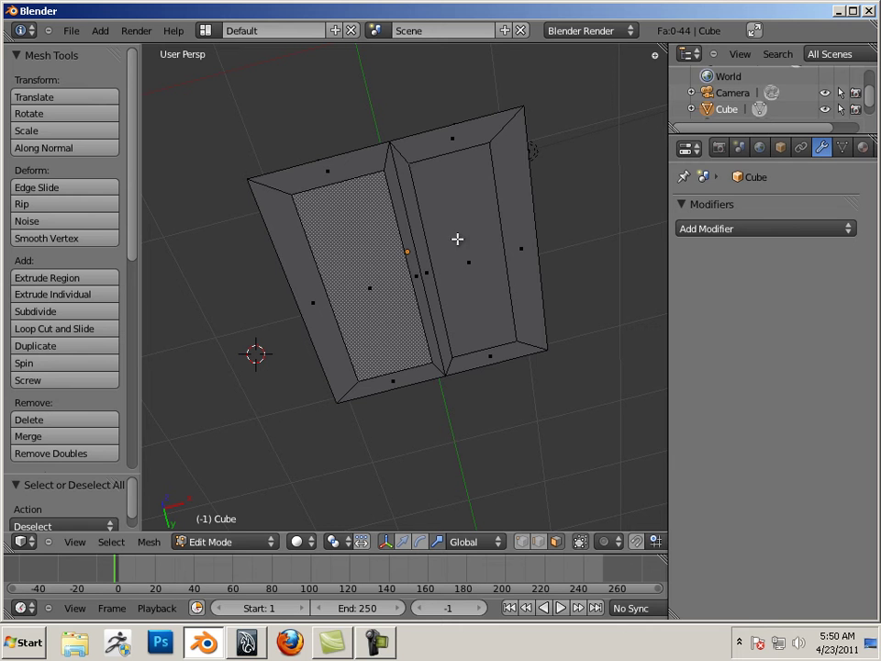
middle_click_drag(463, 252, 353, 397)
Extrude the upper and lower faces together as one region with zero depth
right_click(402, 383)
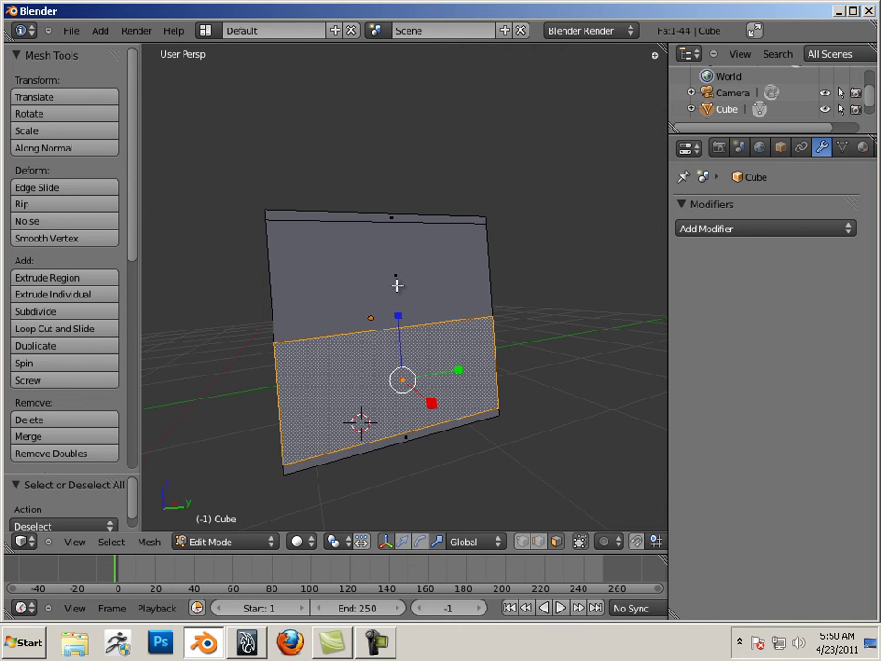
right_click(400, 275, "shift")
mouse_move(303, 347)
middle_mouse_down()
mouse_move(369, 315)
mouse_move(370, 270)
mouse_move(359, 264)
mouse_move(279, 348)
mouse_move(305, 355)
middle_mouse_up()
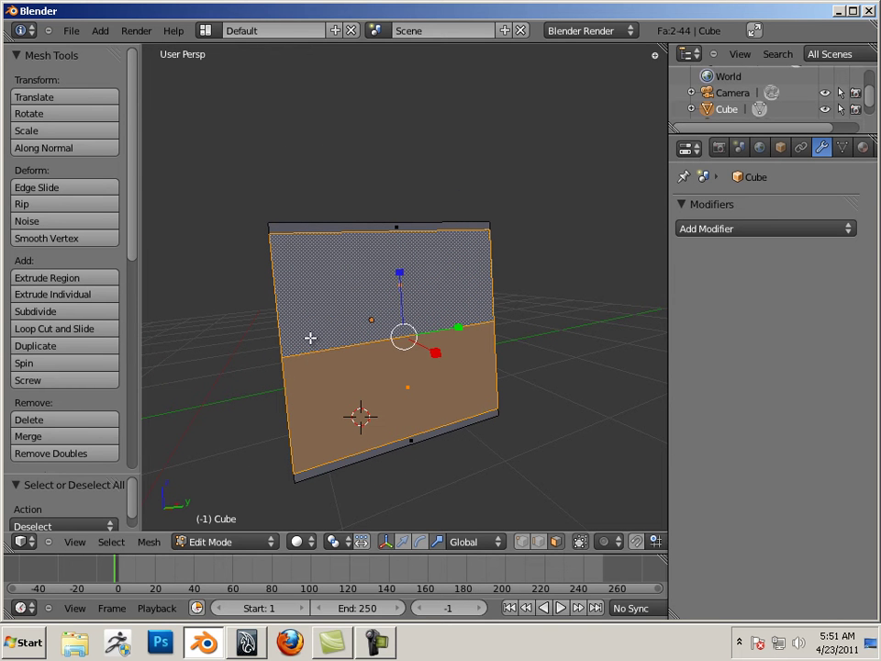
left_click(61, 278)
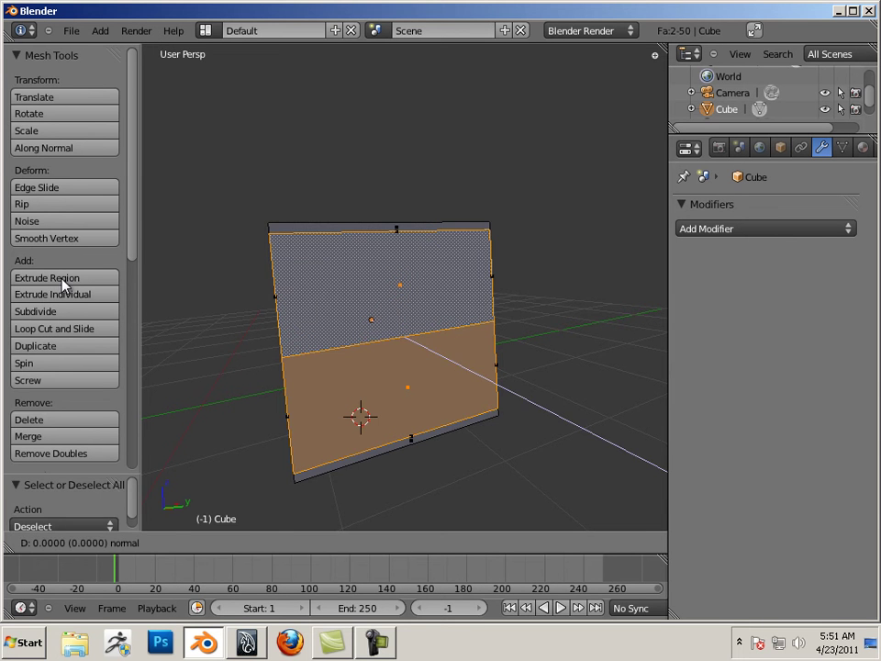
right_click(285, 334)
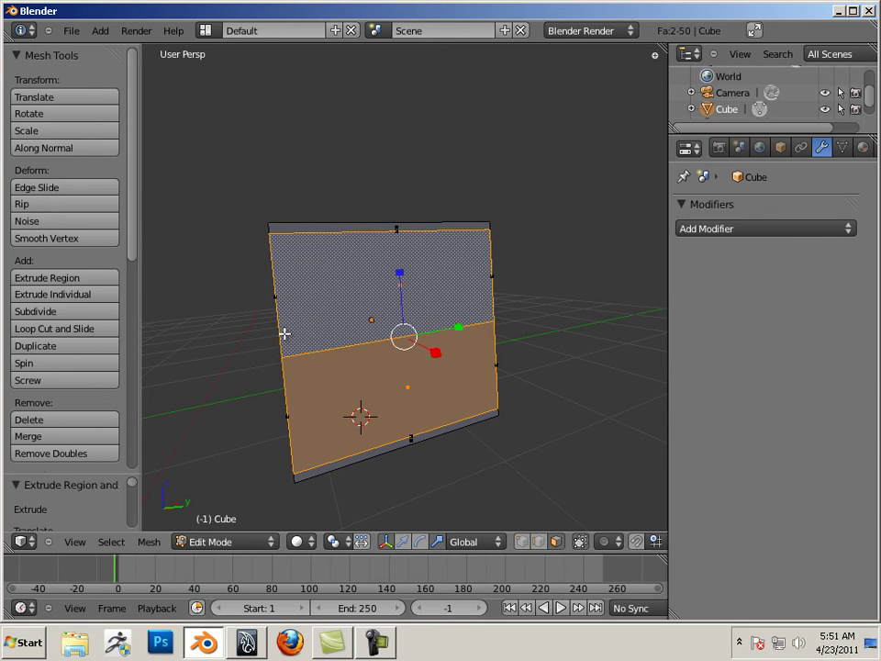
Scale the extruded region to 0.70 and deselect everything
key("s")
left_click(403, 330)
key("a")
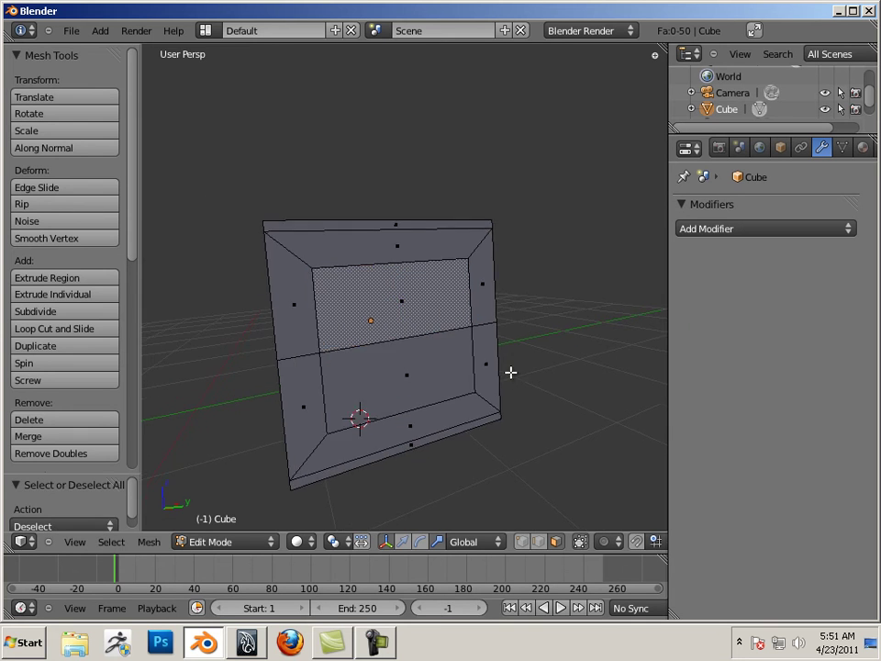
scroll(448, 375, "up", 4)
middle_click_drag(448, 375, 444, 334)
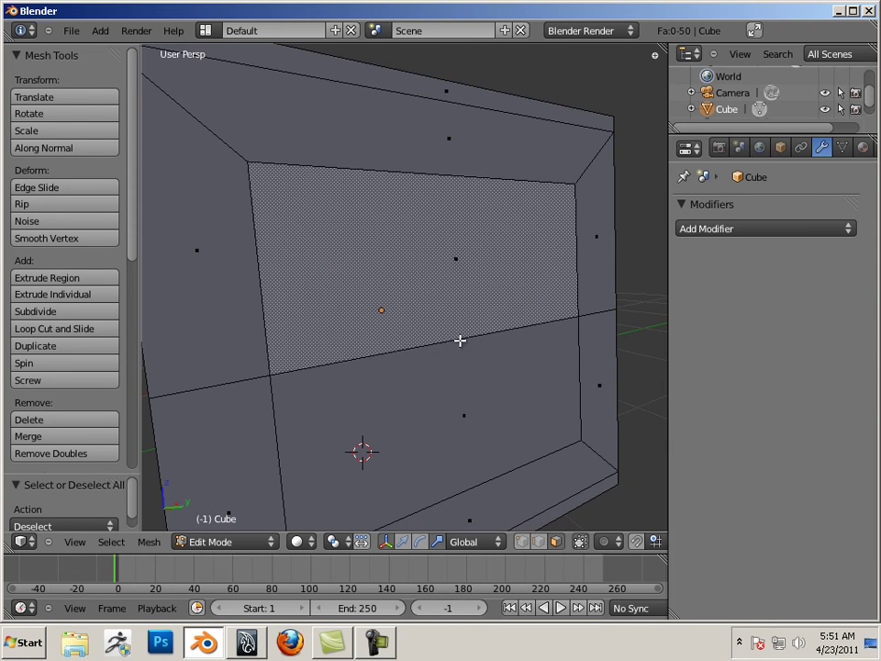
scroll(452, 342, "down", 3)
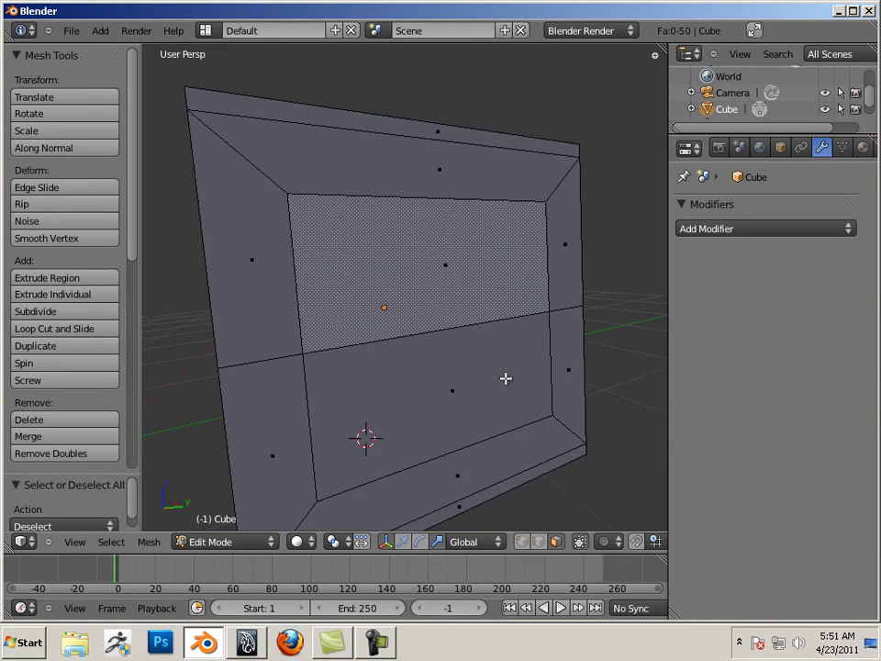
middle_click_drag(506, 377, 413, 258)
scroll(405, 343, "up", 3)
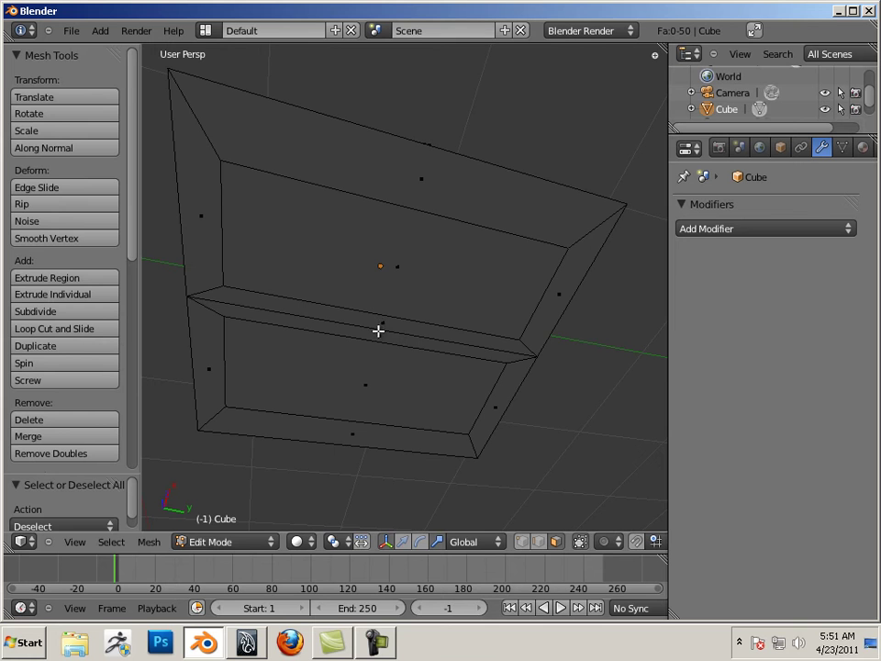
middle_click_drag(381, 332, 439, 399)
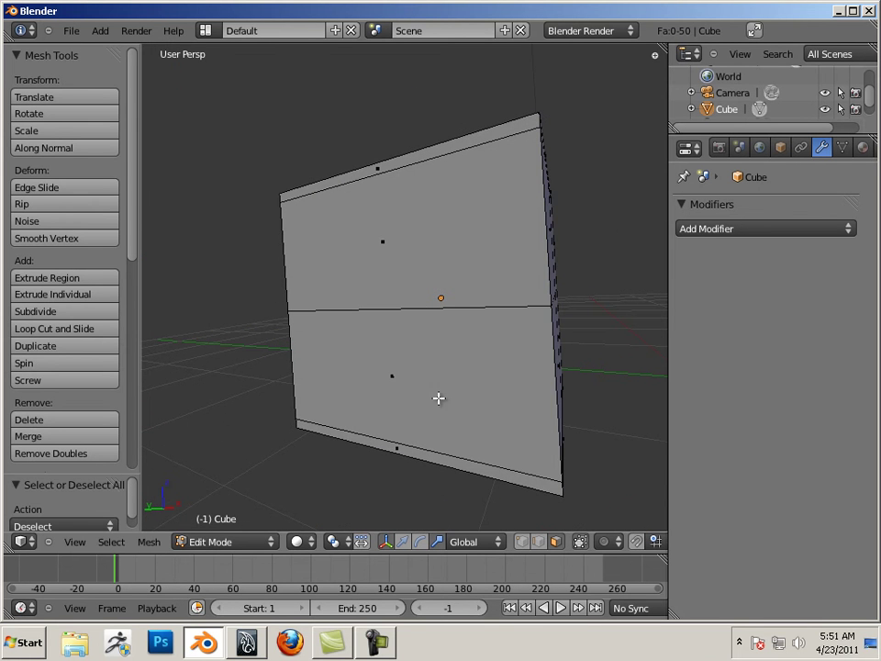
Extrude the lower and upper faces individually, cancelling the shrink/fatten
left_click(390, 377)
right_click(387, 373)
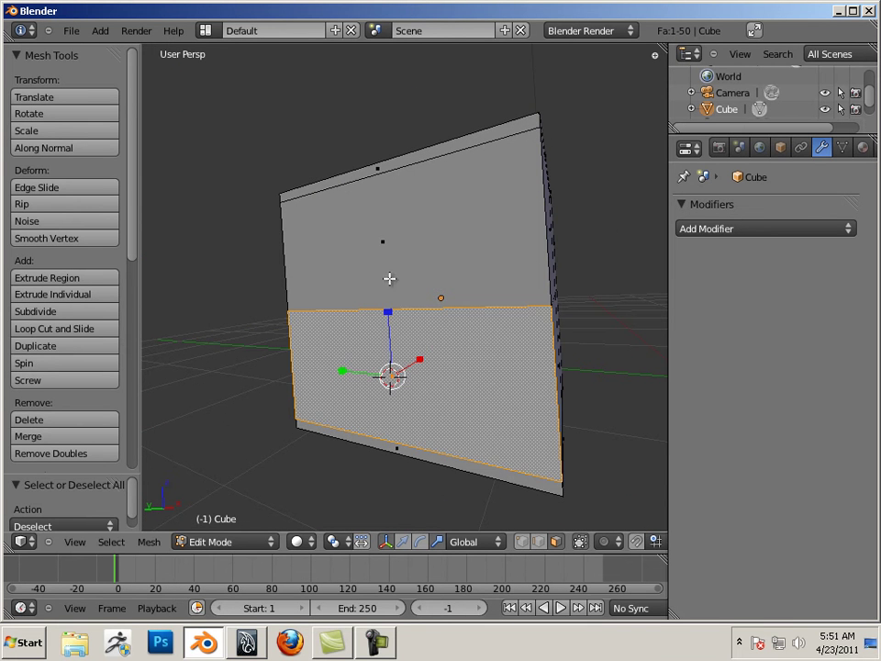
right_click(382, 244, "shift")
middle_click_drag(234, 318, 289, 348)
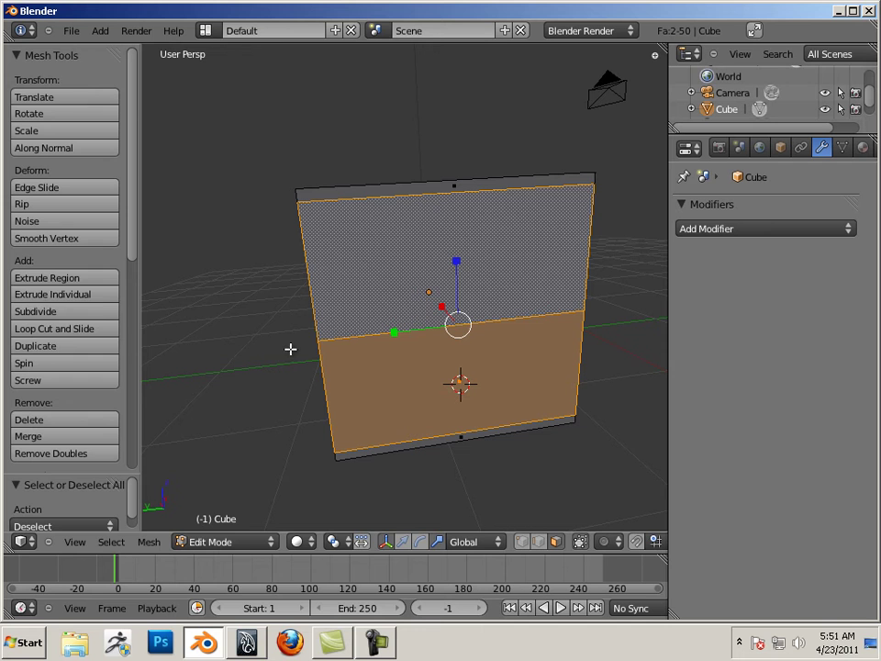
left_click(95, 297)
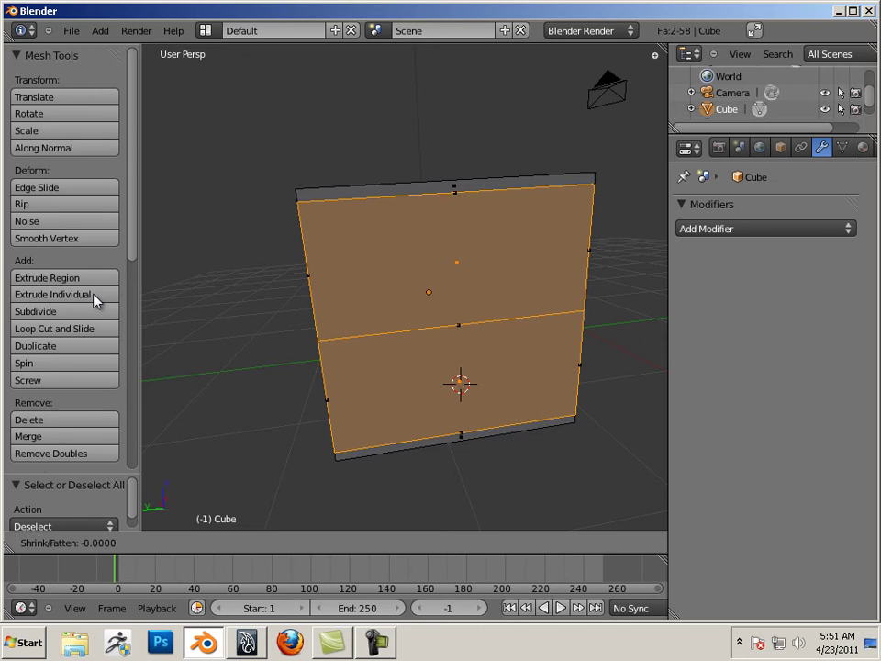
left_click(95, 297)
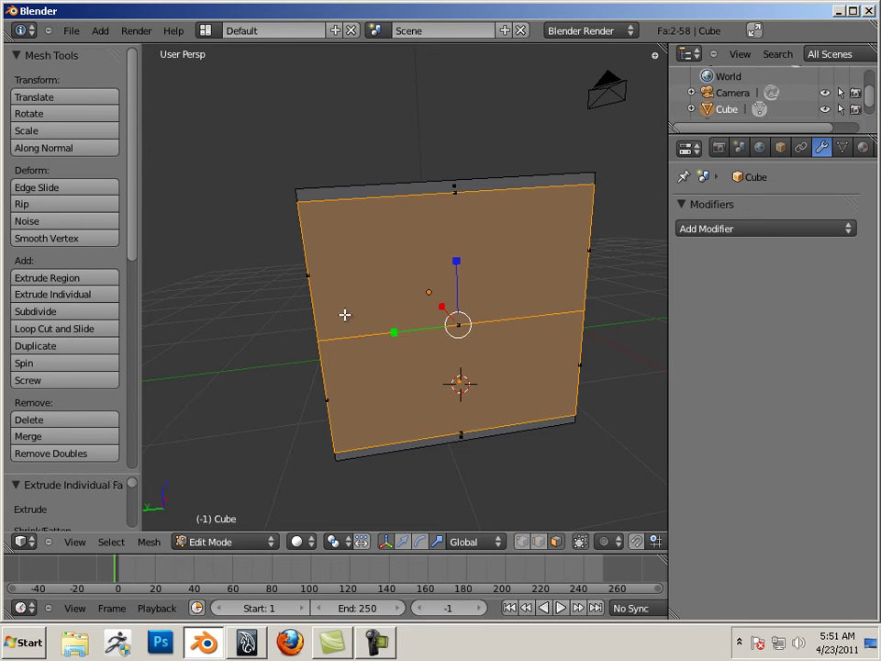
Scale the extruded faces inward to about 0.91 and deselect everything
key("s")
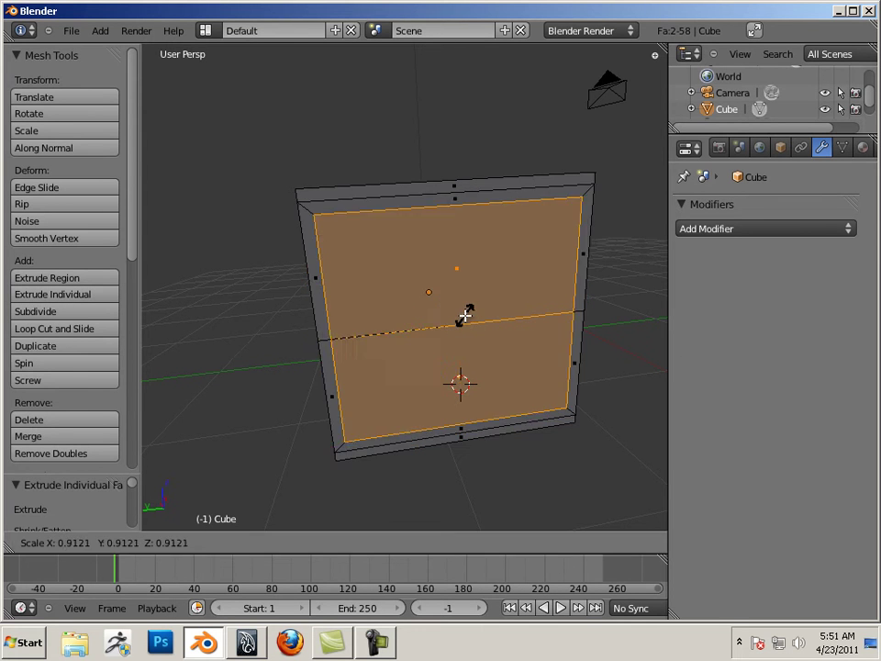
left_click(458, 320)
key("a")
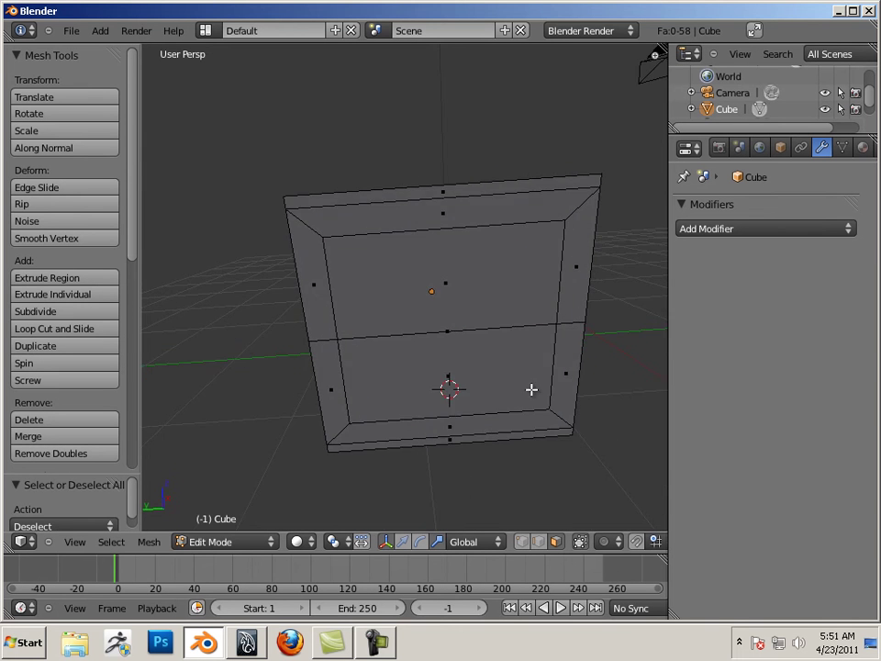
middle_click_drag(531, 389, 444, 349)
middle_click_drag(273, 339, 439, 331)
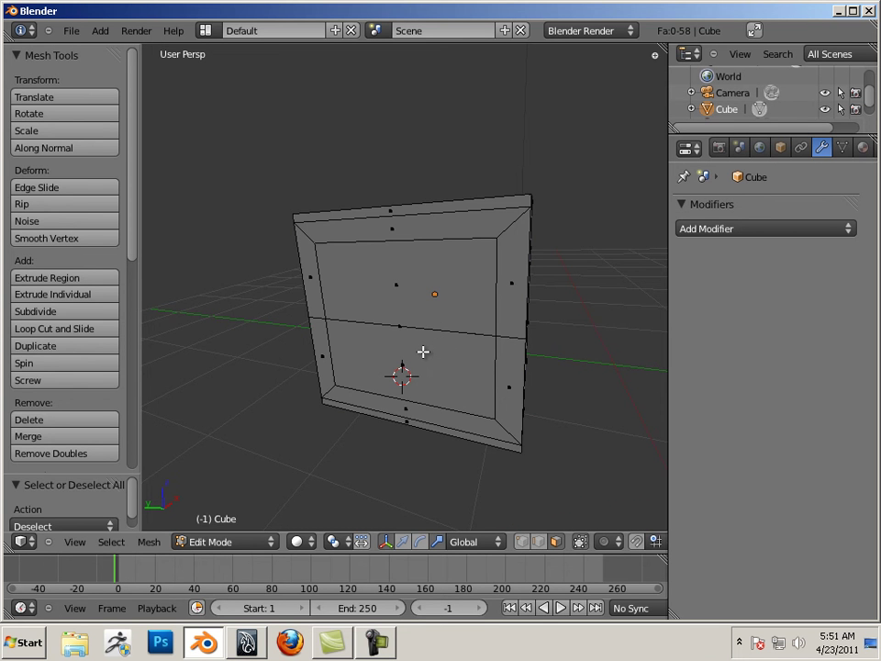
middle_click_drag(421, 348, 427, 319)
scroll(443, 318, "up", 6)
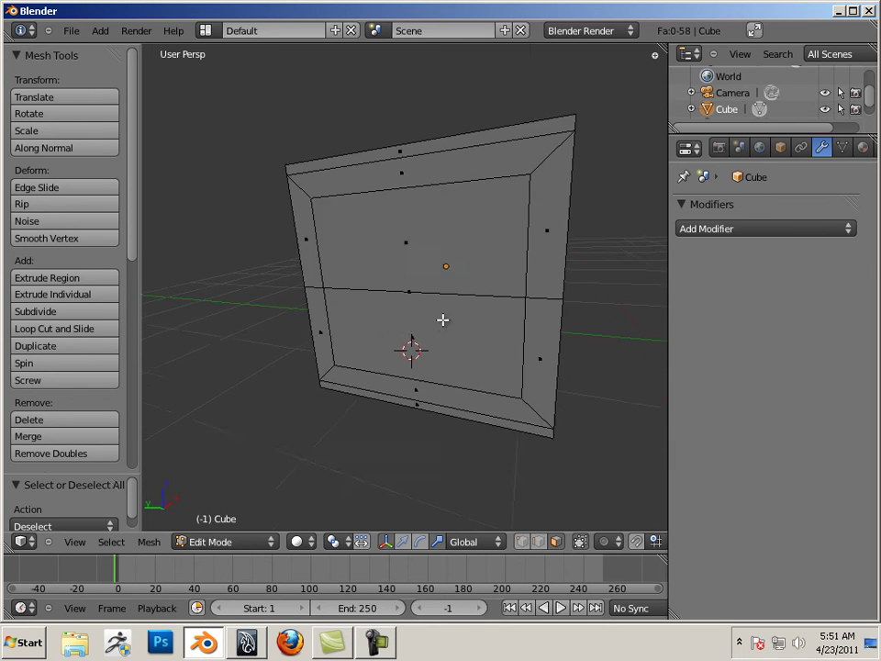
scroll(490, 334, "up", 3)
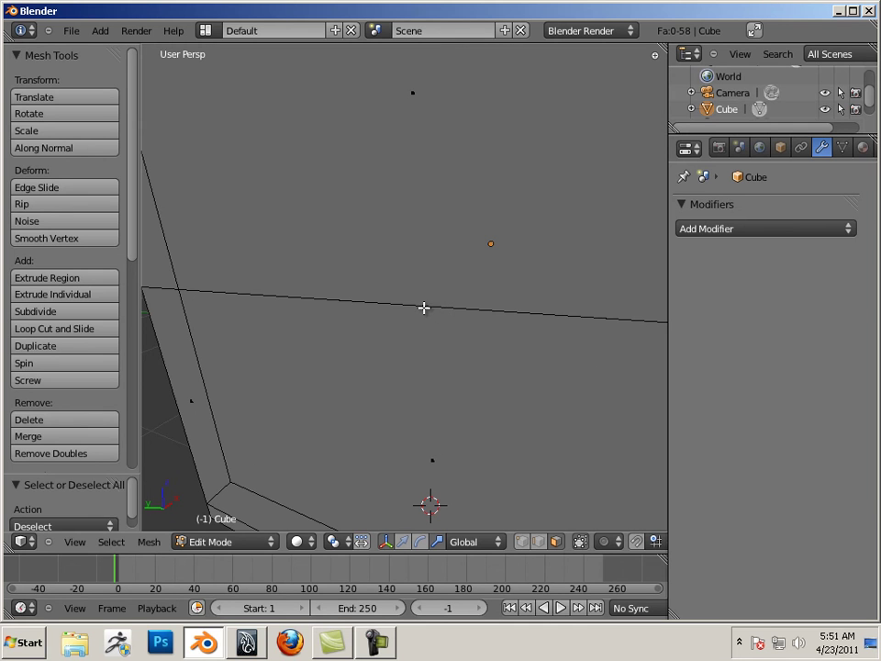
scroll(423, 307, "down", 8)
middle_click_drag(472, 314, 392, 338)
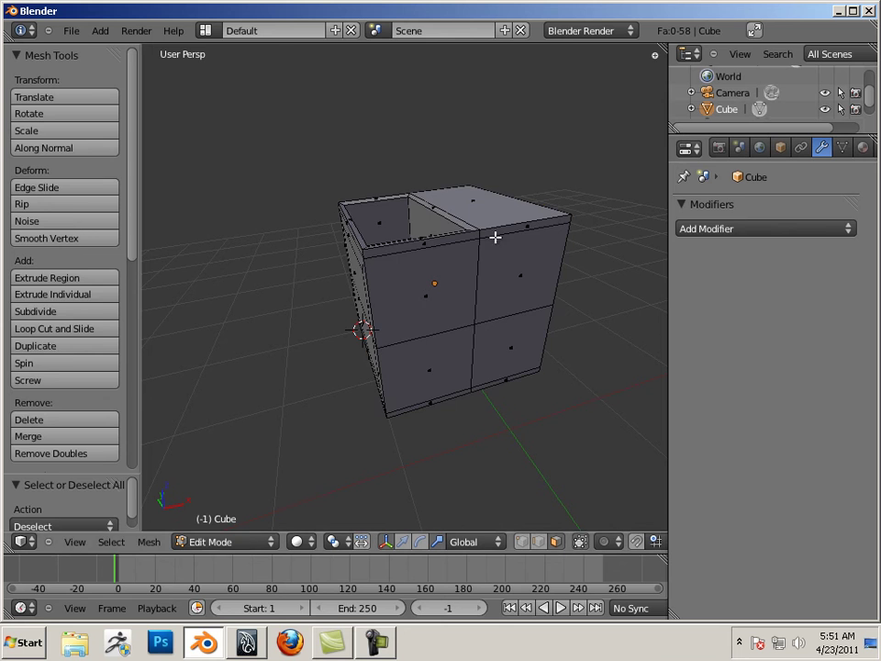
In Object Mode, add a Multiresolution modifier with two subdivision levels
key("Tab")
left_click(710, 231)
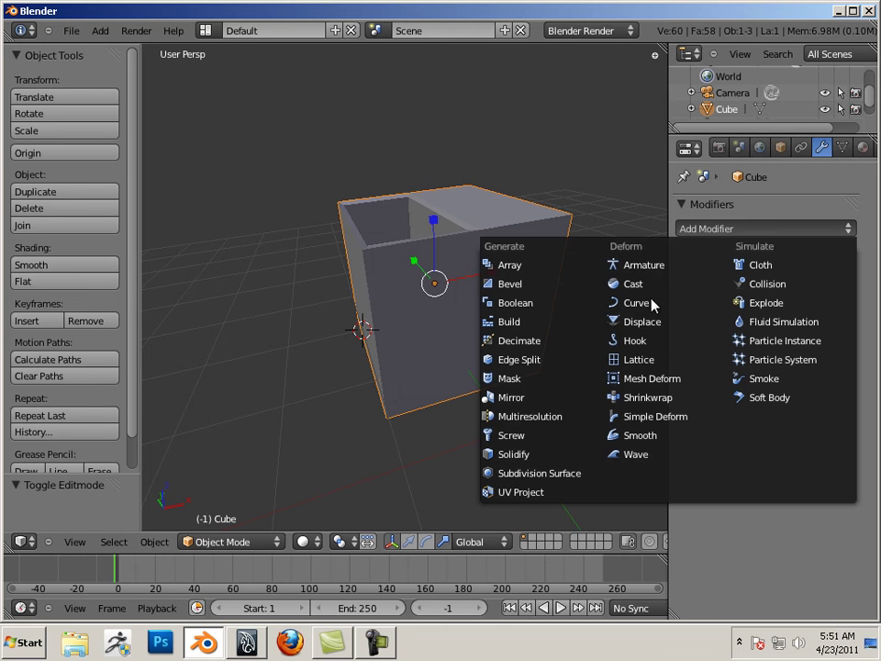
left_click(550, 417)
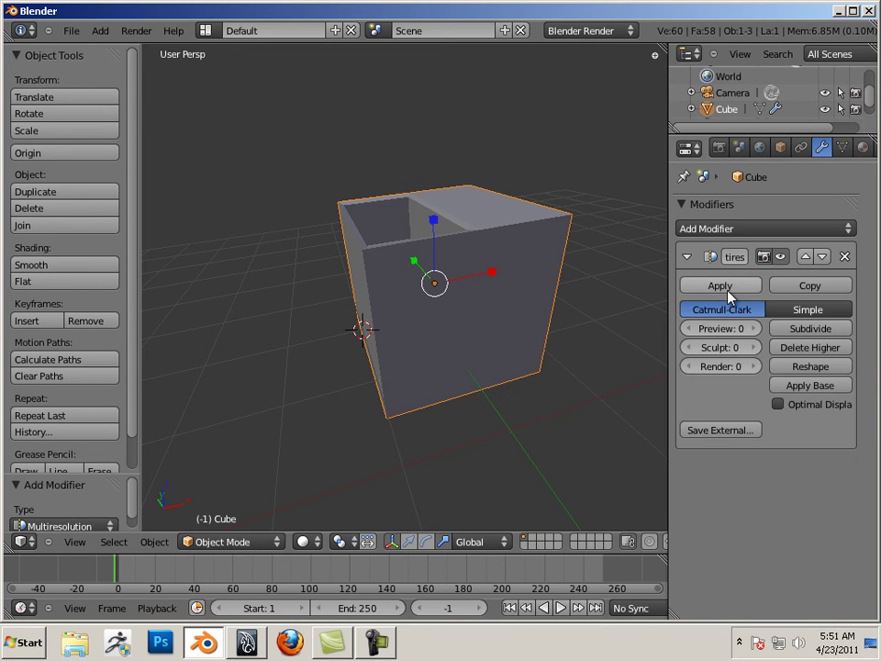
left_click(795, 329)
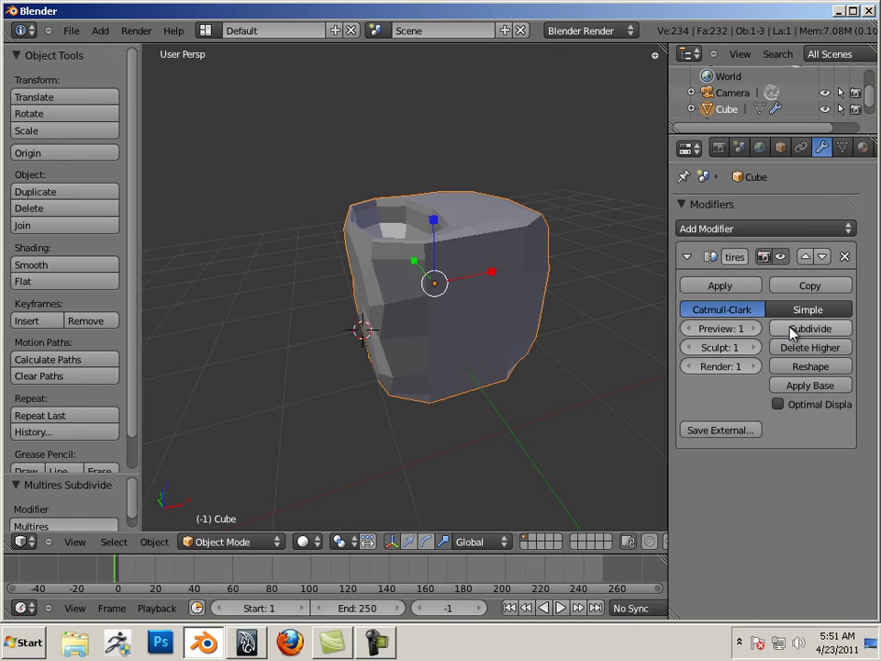
left_click(795, 330)
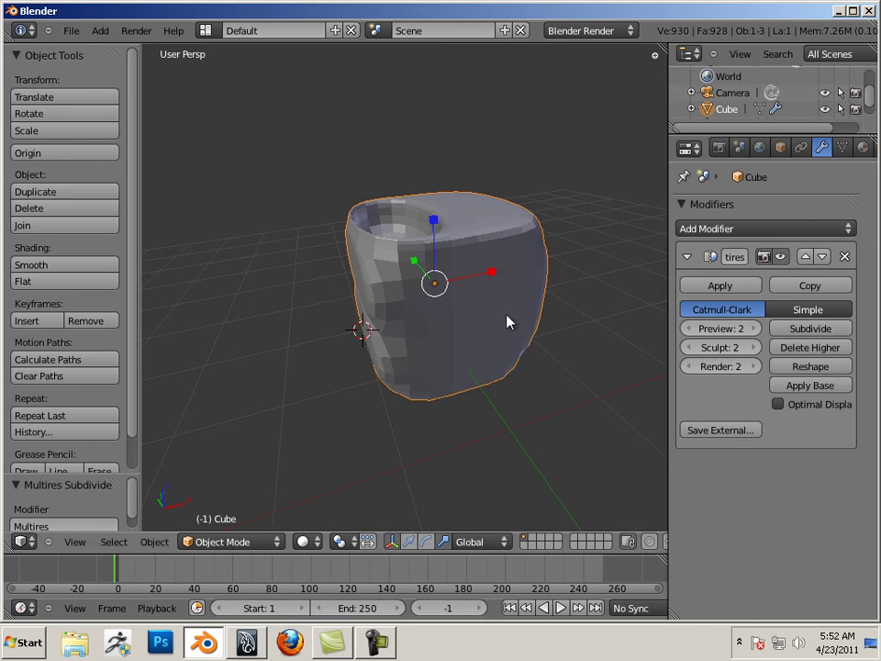
Apply the Multiresolution modifier, leaving a rounded 928-face cube
key("Tab")
key("Tab")
left_click(719, 286)
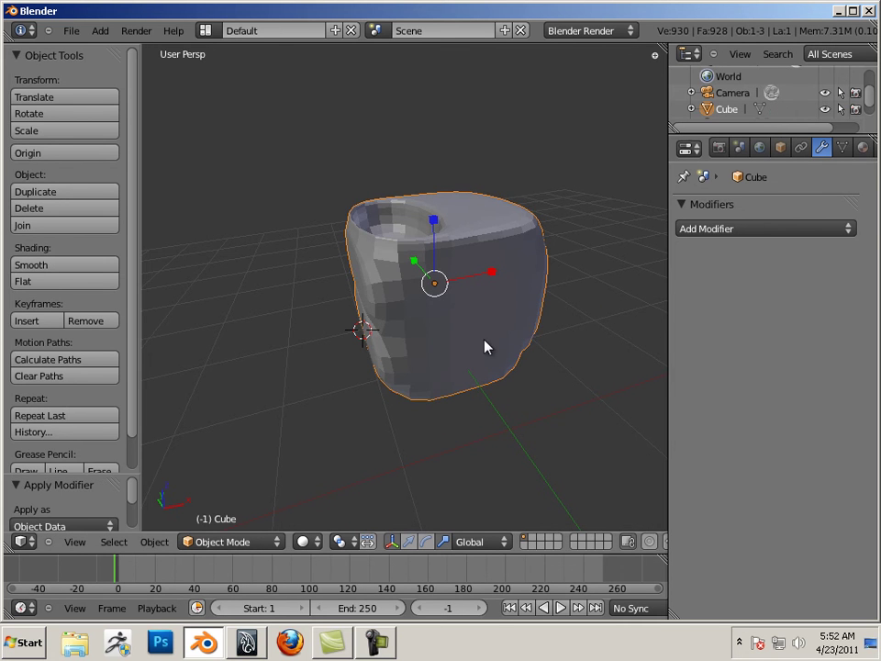
middle_click_drag(485, 346, 371, 331)
scroll(370, 330, "up", 3)
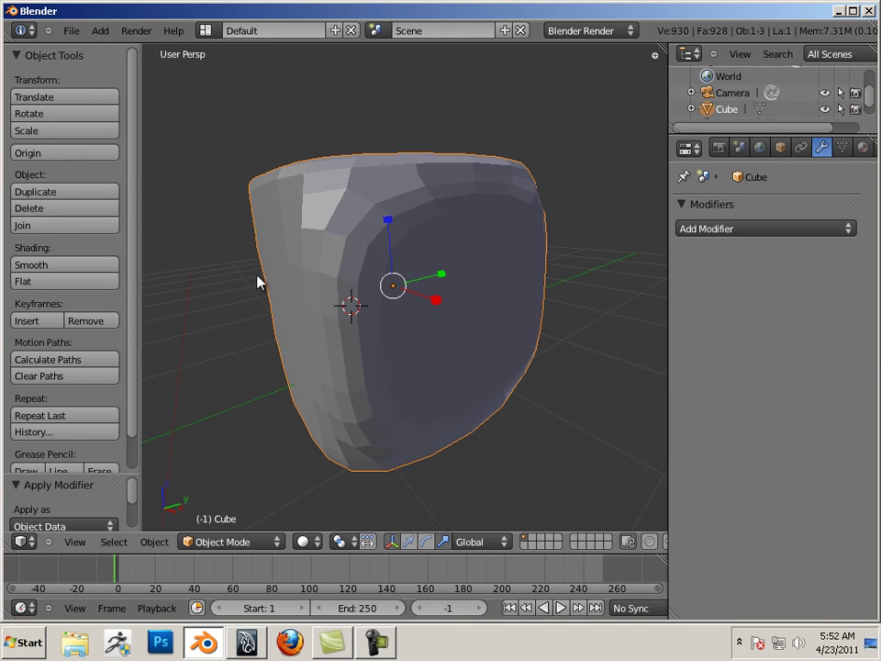
middle_click_drag(258, 281, 478, 292)
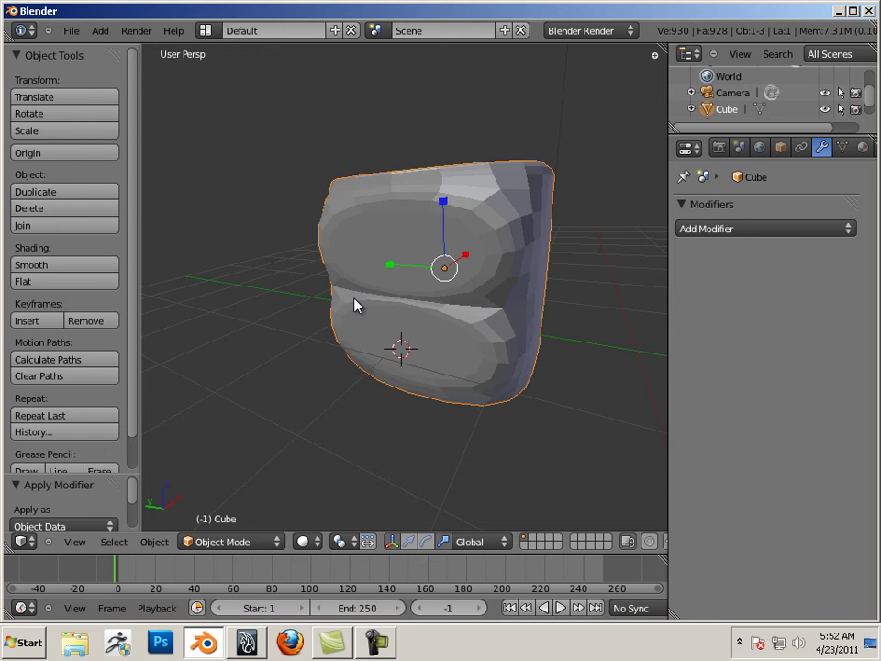
middle_click_drag(356, 305, 246, 317)
key("Tab")
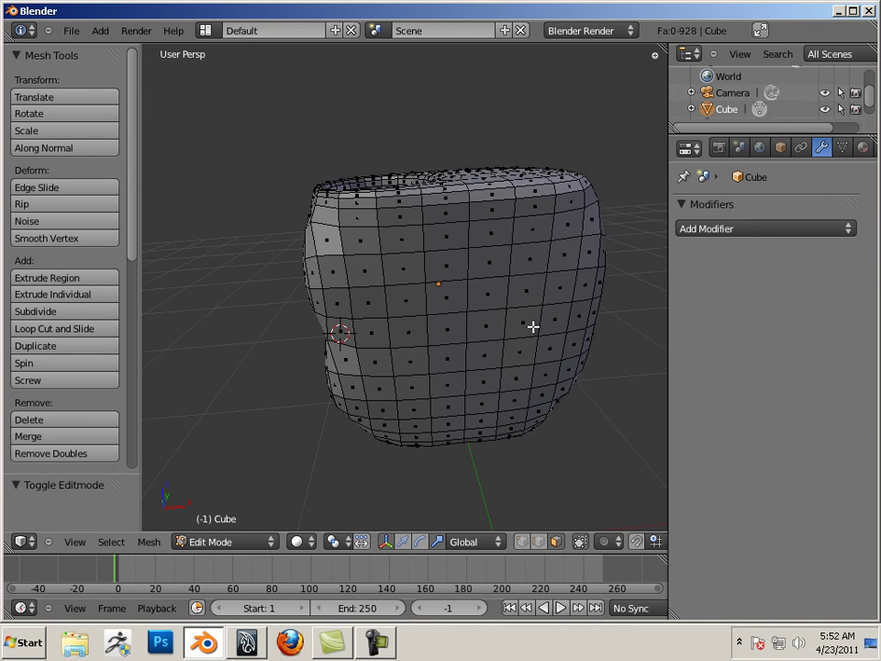
scroll(523, 323, "down", 3)
scroll(479, 319, "up", 6)
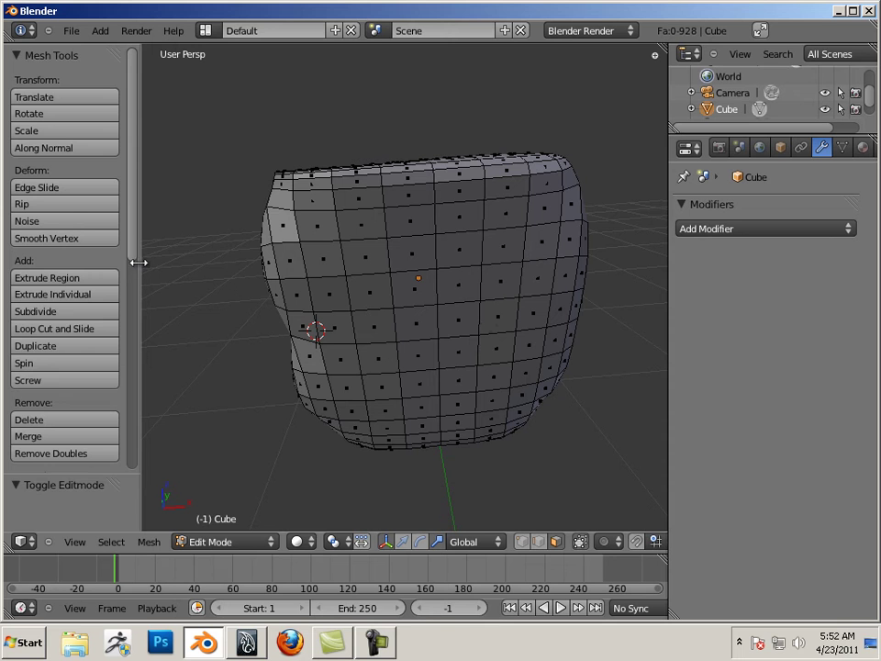
scroll(134, 262, "down", 5)
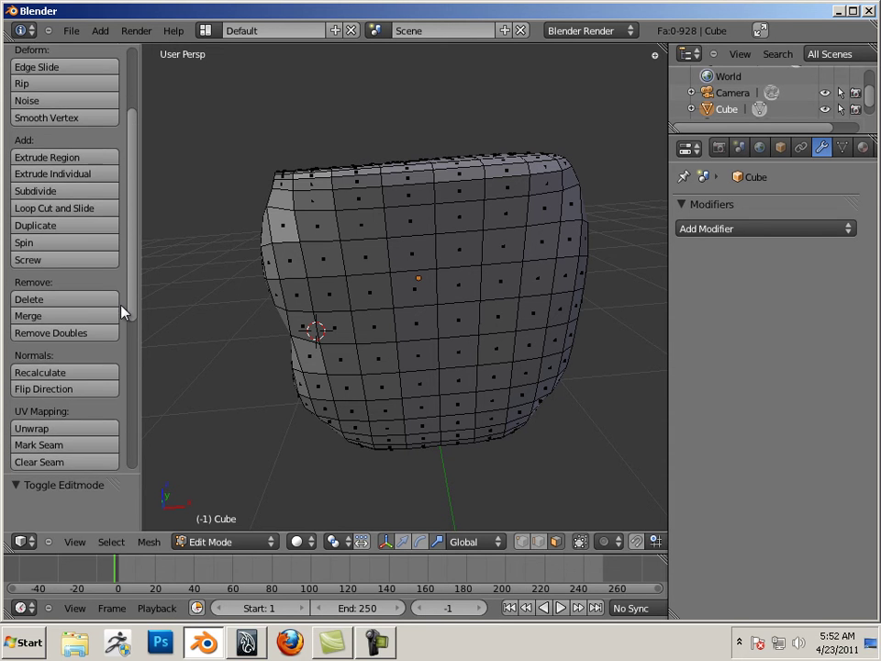
scroll(122, 330, "down", 3)
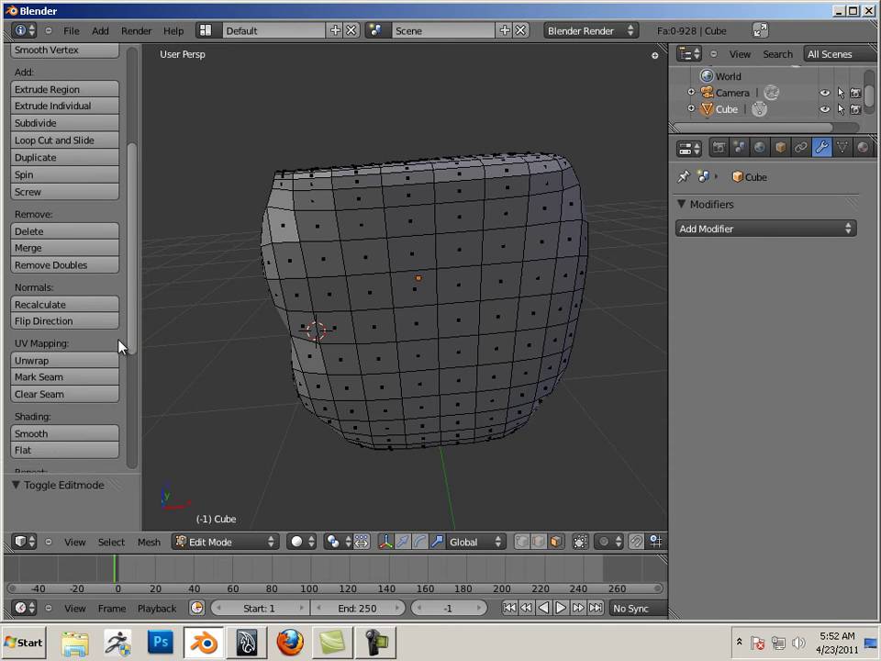
scroll(122, 376, "down", 6)
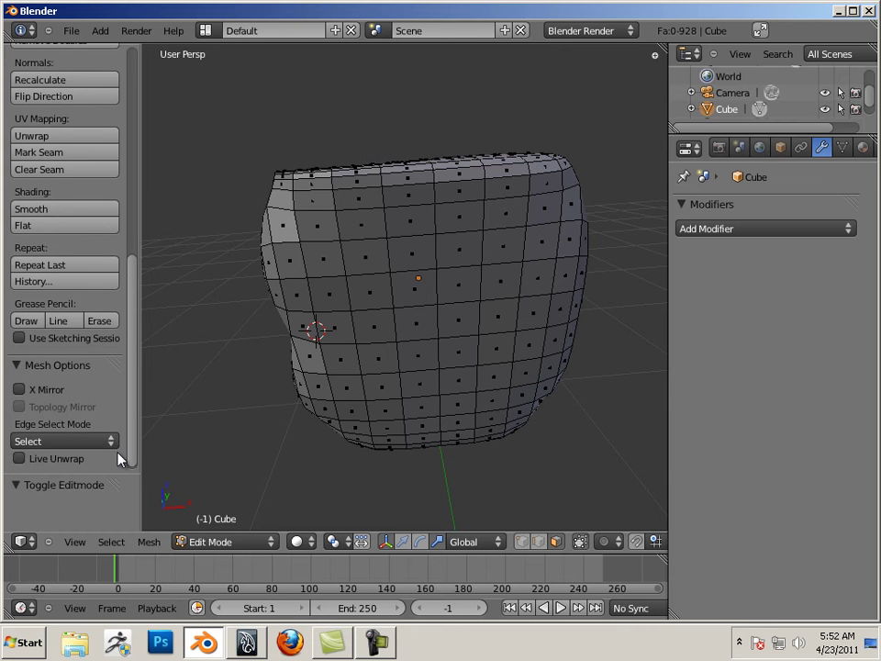
scroll(118, 456, "up", 5)
scroll(112, 198, "up", 8)
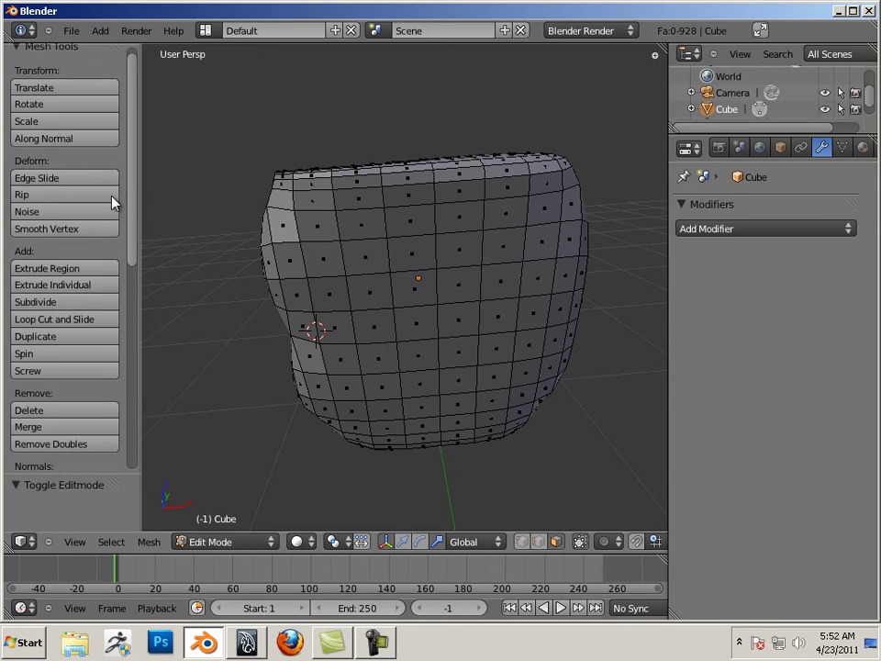
scroll(112, 215, "down", 5)
scroll(112, 284, "down", 5)
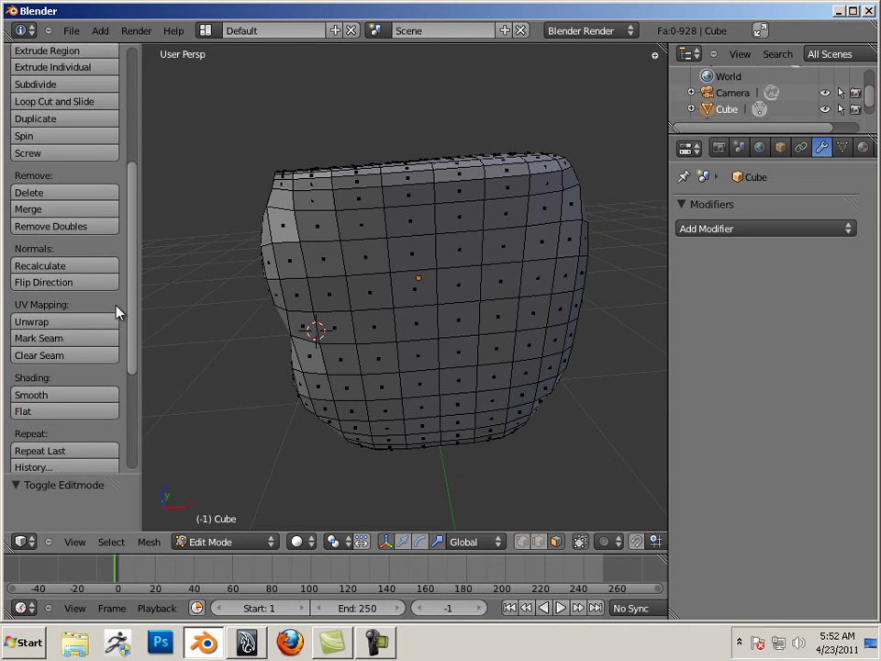
scroll(123, 364, "up", 10)
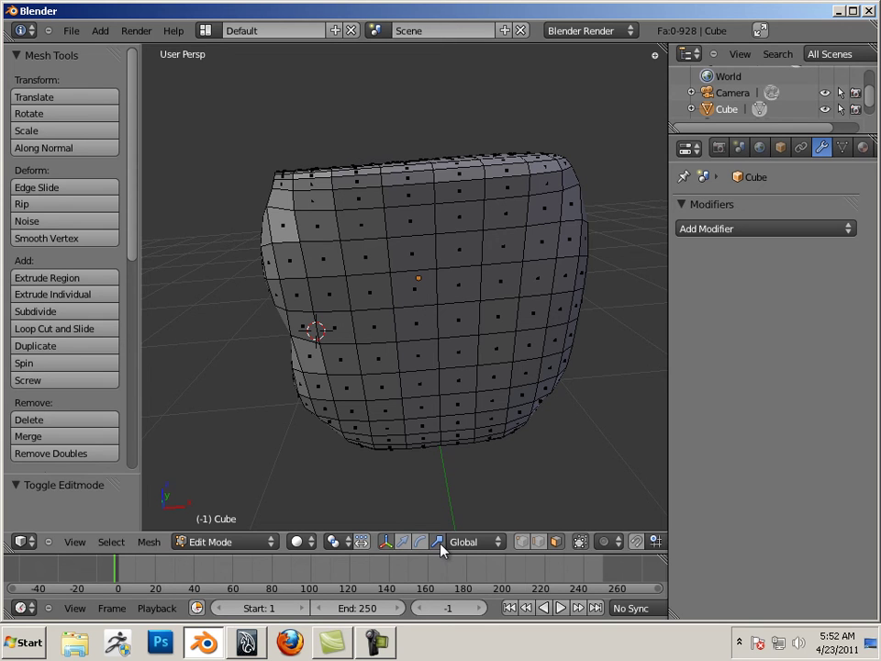
Orbit slightly and zoom out to view the whole lumpy cube mesh
middle_click_drag(507, 407, 504, 406)
scroll(460, 399, "down", 4)
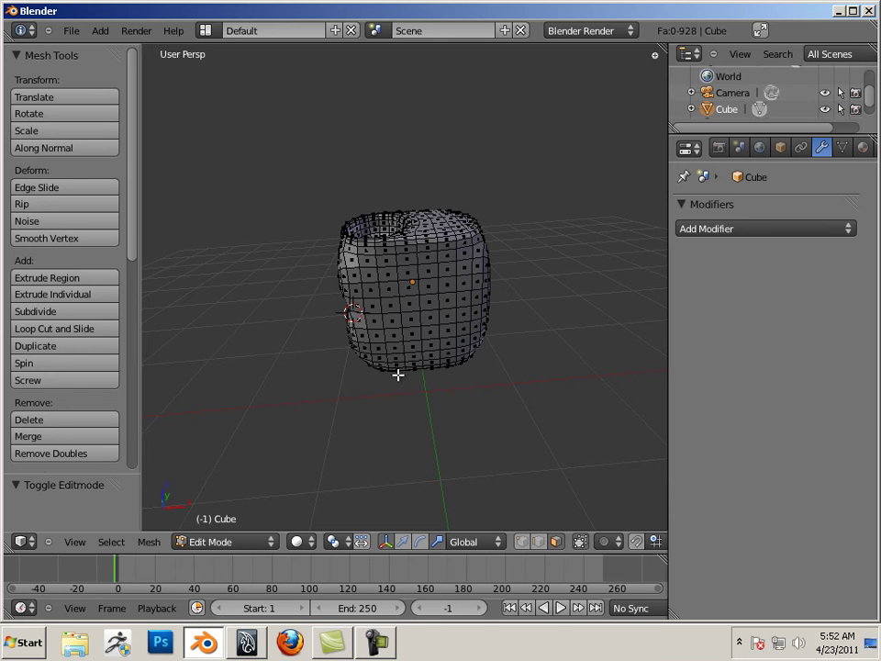
Return to Object Mode and delete the lumpy rounded cube
key("Tab")
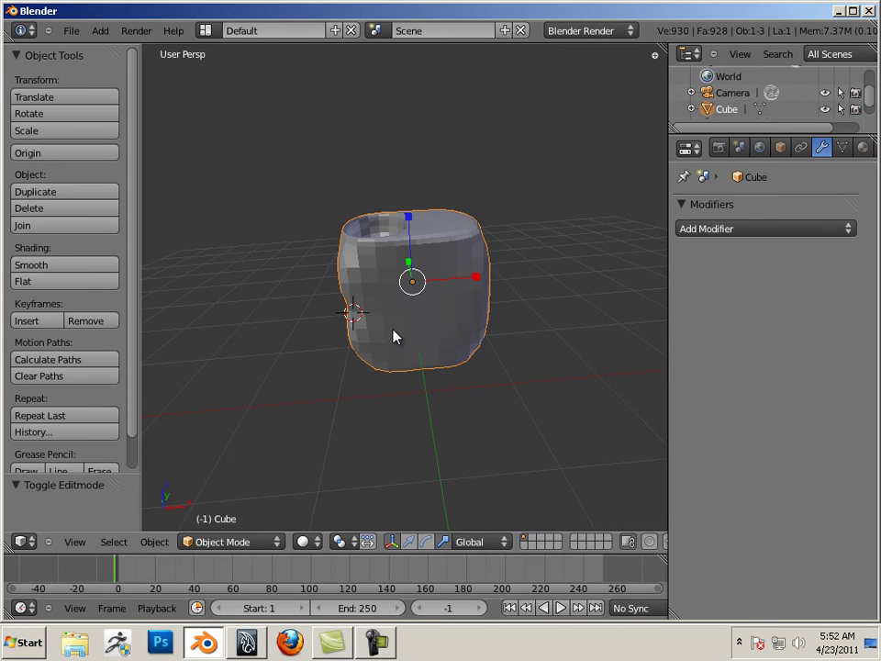
key("x")
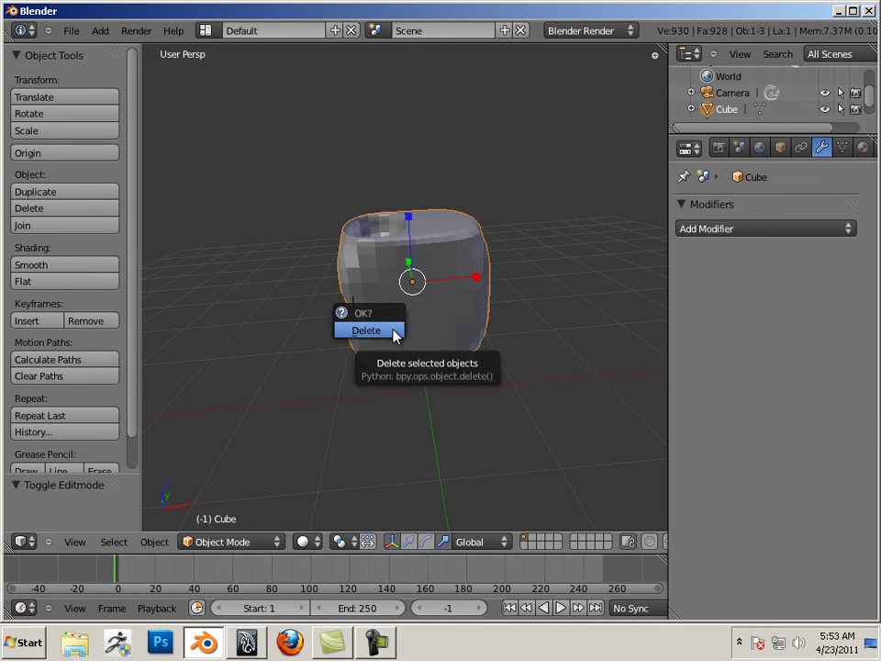
left_click(394, 332)
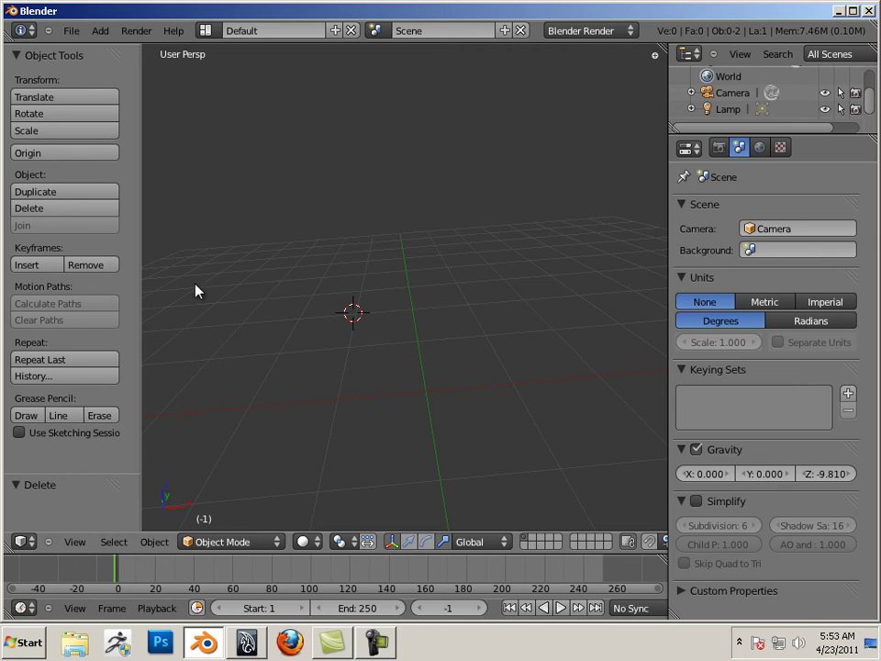
Add a new default Cube mesh at the scene centre
left_click(100, 30)
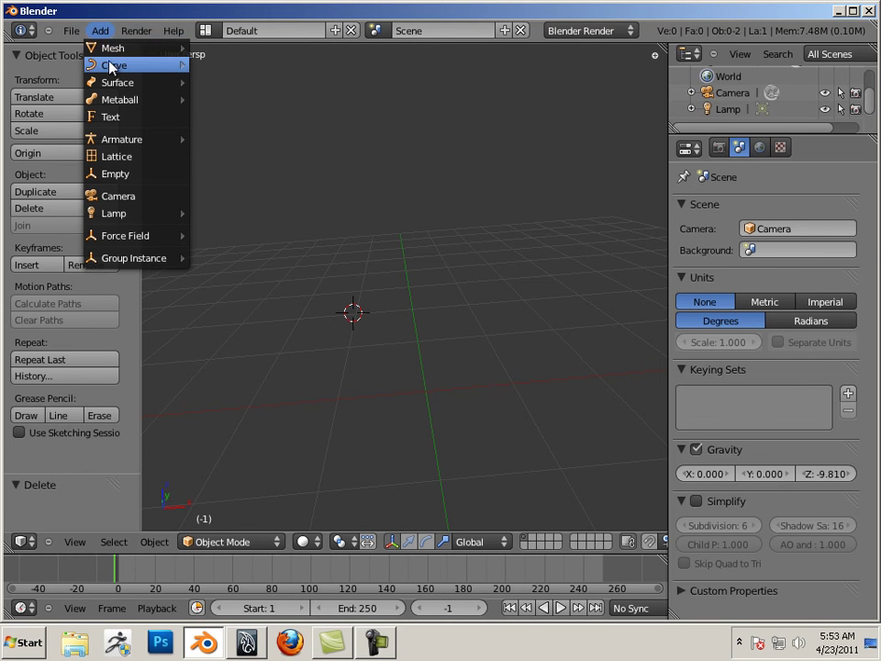
mouse_move(112, 53)
left_click(216, 66)
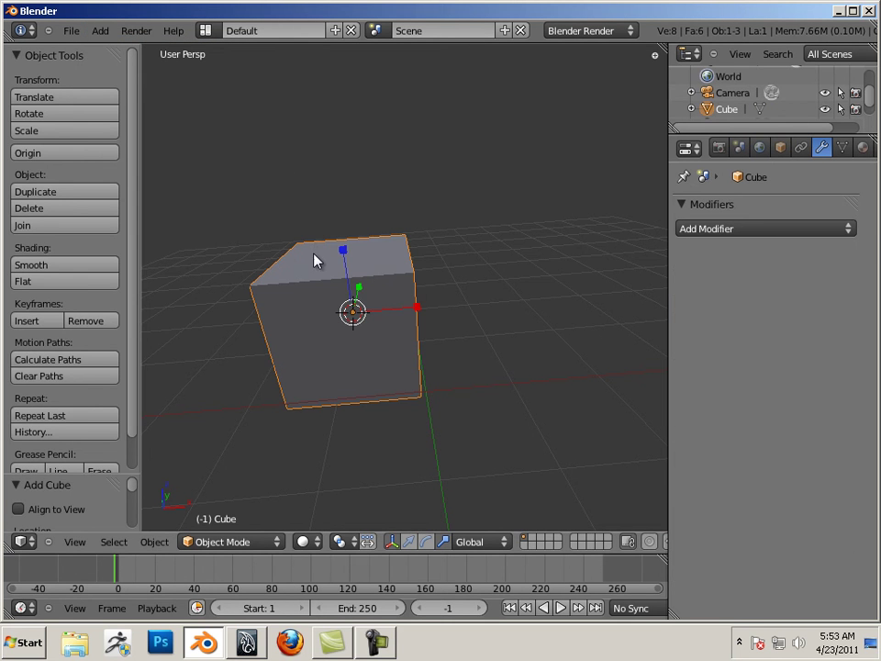
Rotate the new cube with R so it sits tilted, then deselect everything
middle_click_drag(414, 299, 490, 298)
scroll(477, 293, "up", 2)
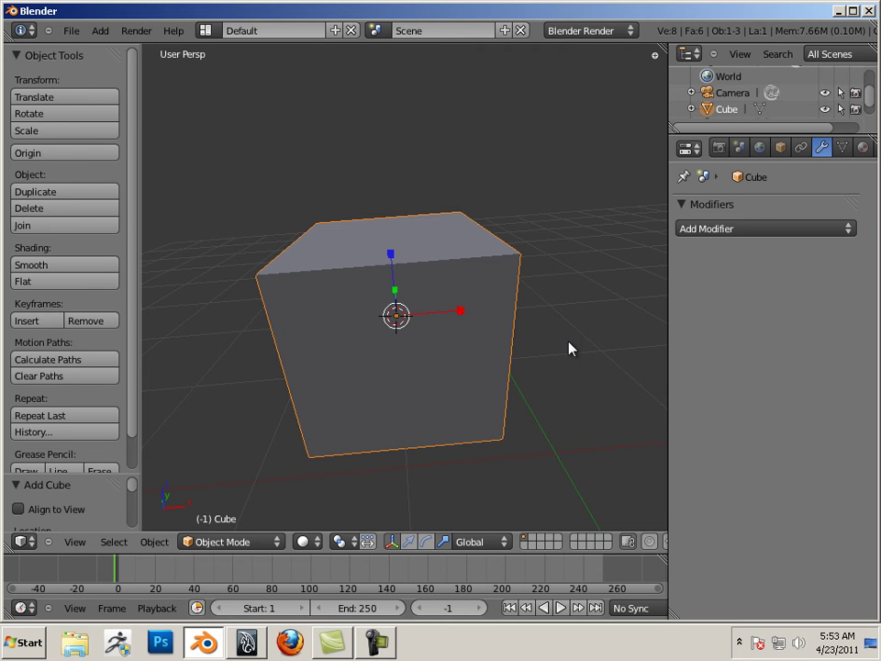
middle_click_drag(568, 350, 448, 304)
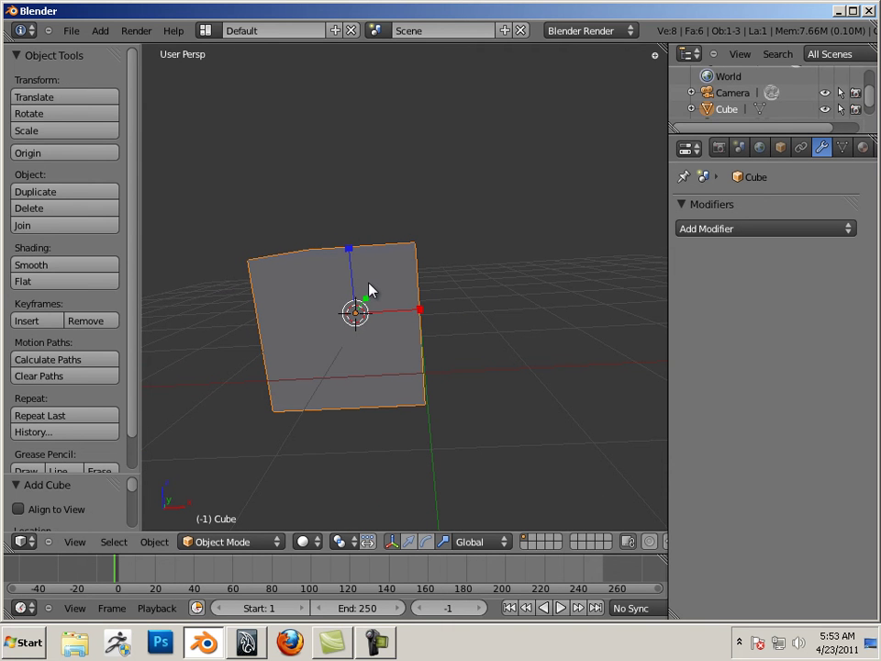
key("ctrl+alt+r")
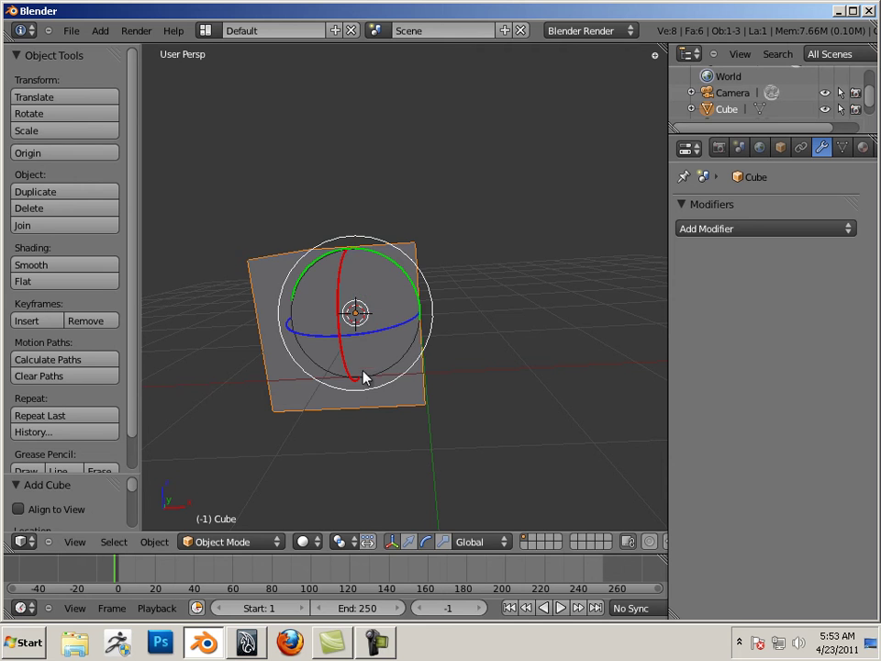
key("r")
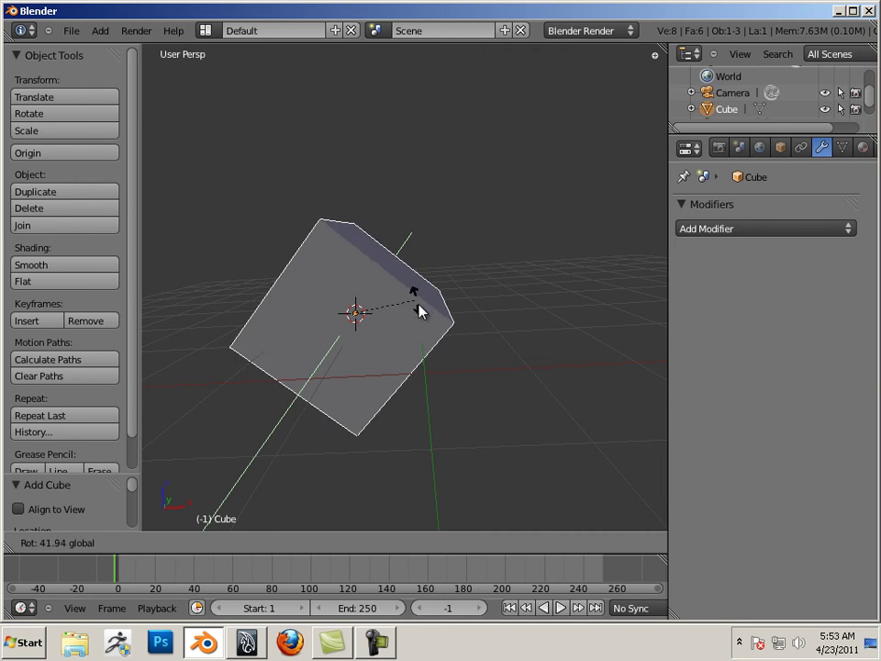
left_click(424, 321)
key("a")
right_click(431, 327)
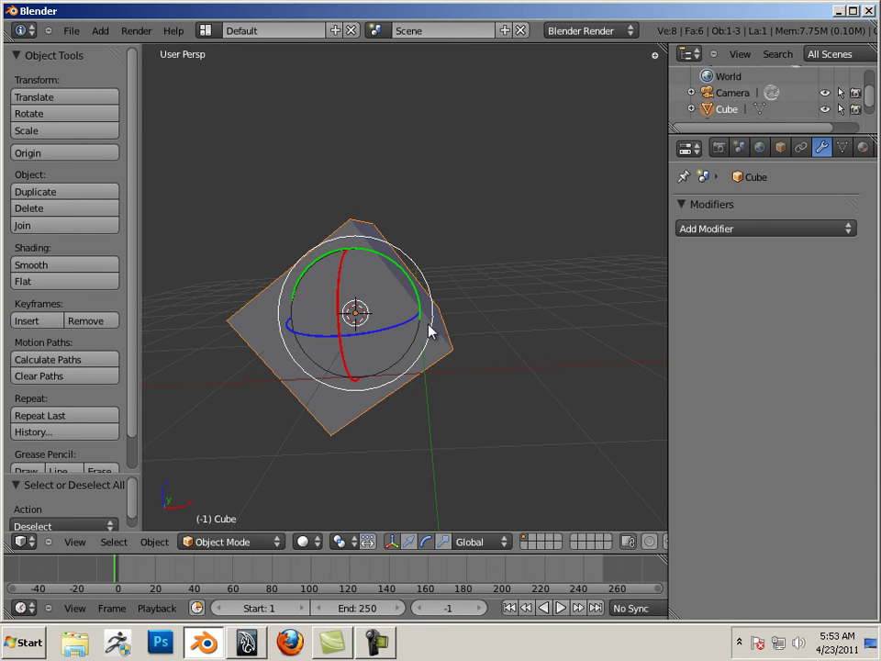
key("a")
middle_click_drag(511, 346, 450, 395)
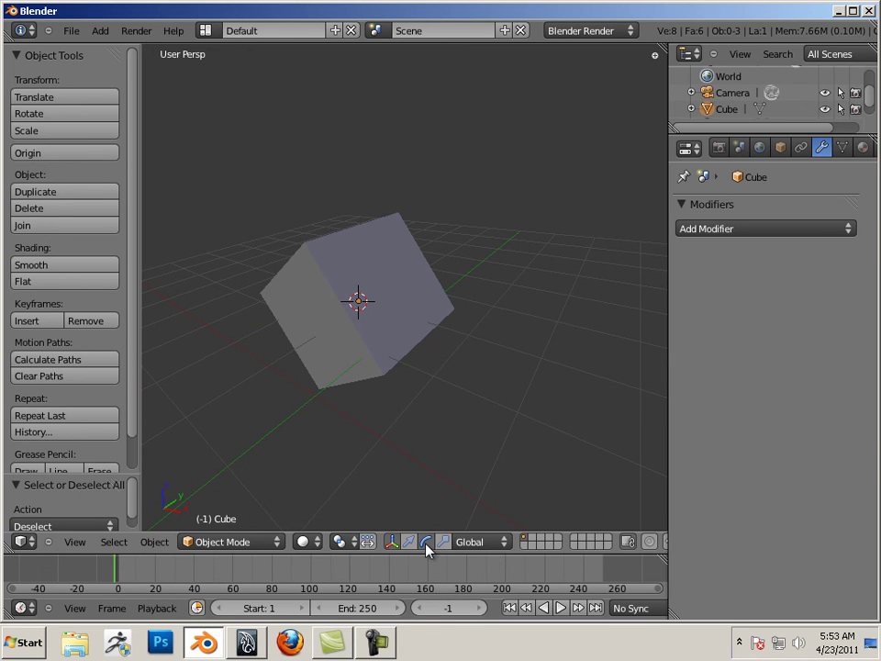
In Edit Mode, select only the tilted cube's upper-right face and view it from above
key("Tab")
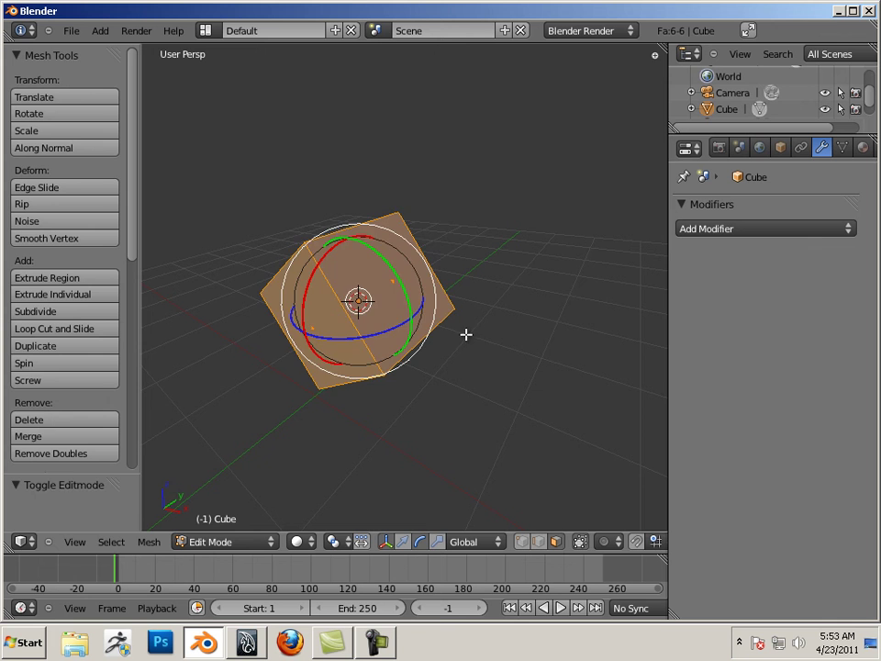
key("a")
right_click(390, 295)
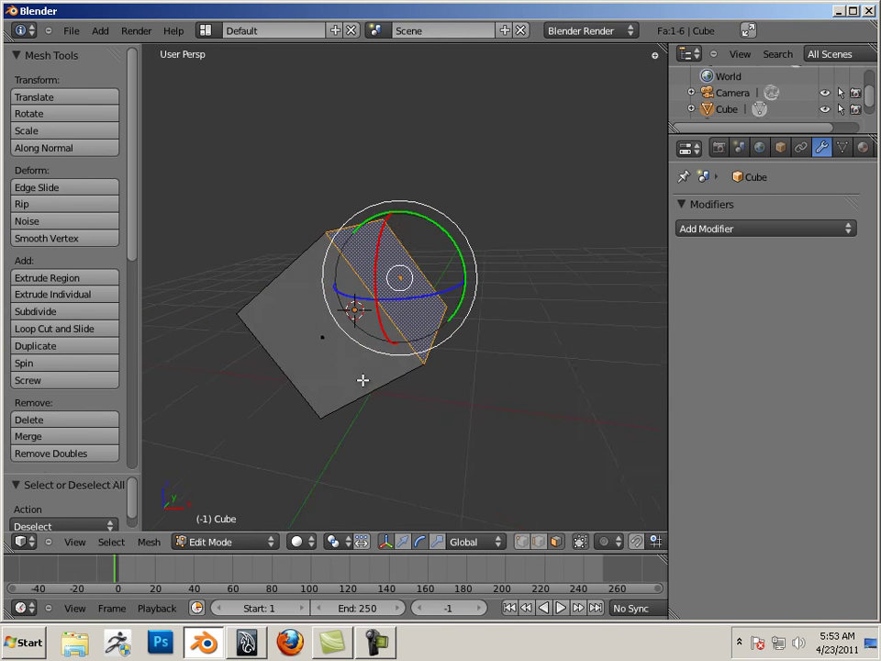
middle_click_drag(363, 379, 437, 412)
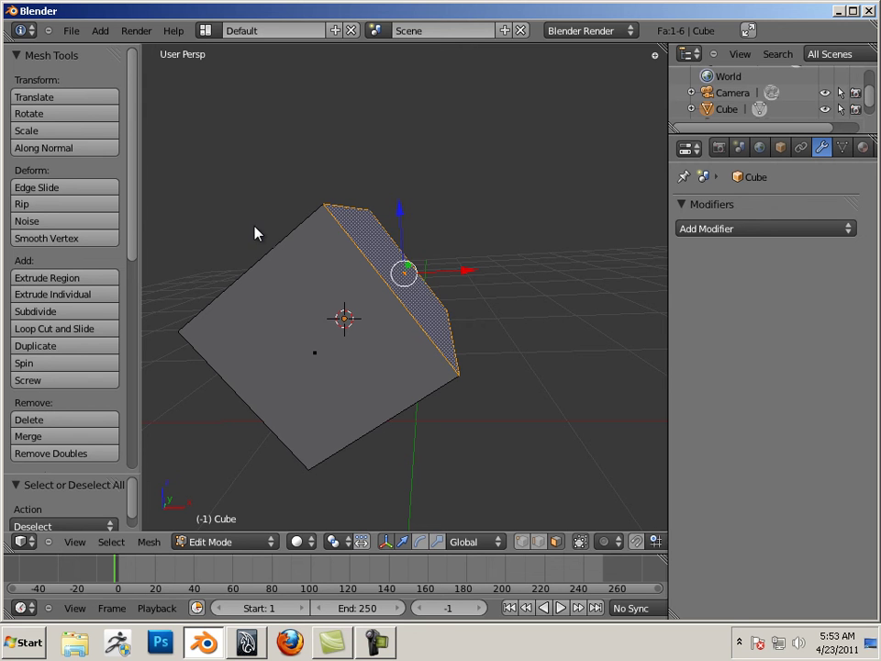
middle_click_drag(413, 303, 489, 378)
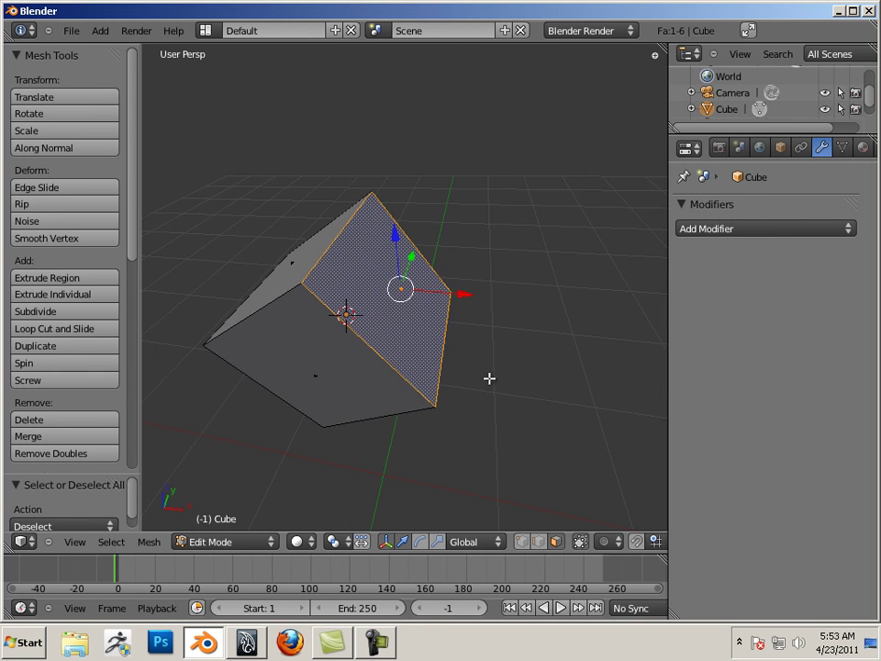
middle_click_drag(290, 294, 319, 263)
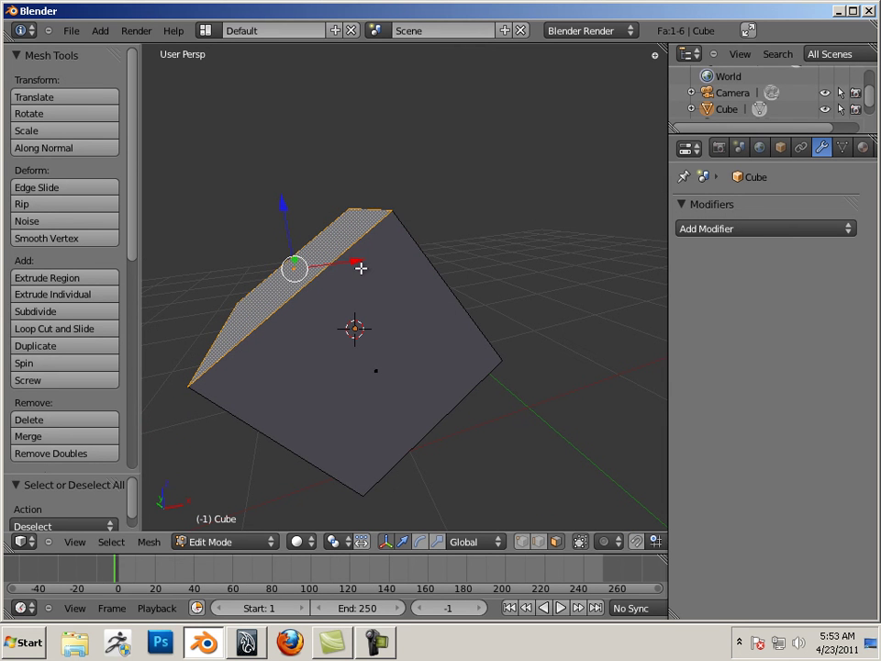
middle_click_drag(283, 206, 341, 328)
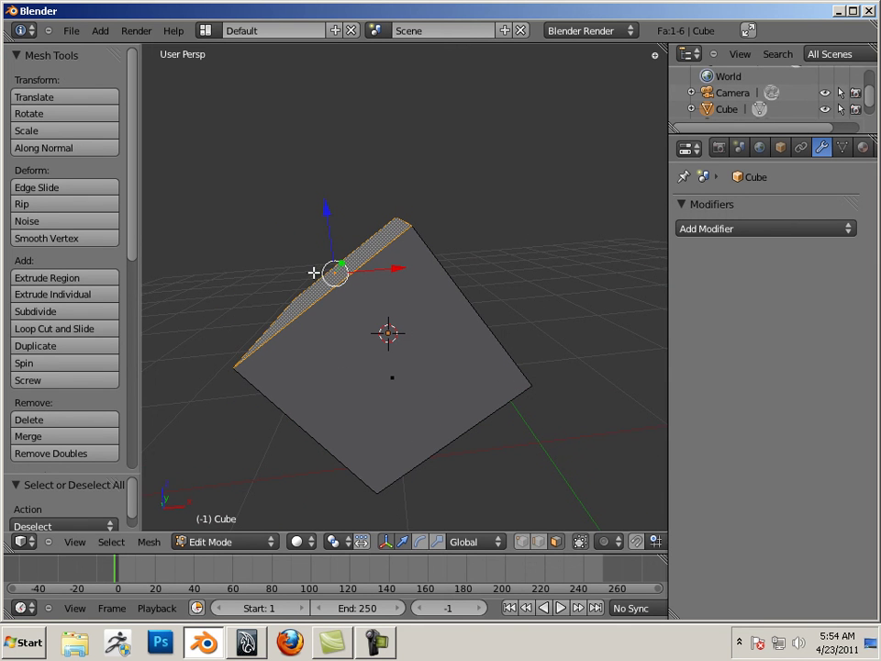
Extrude the selected face individually and shift the new face -0.429 along X
left_click(77, 294)
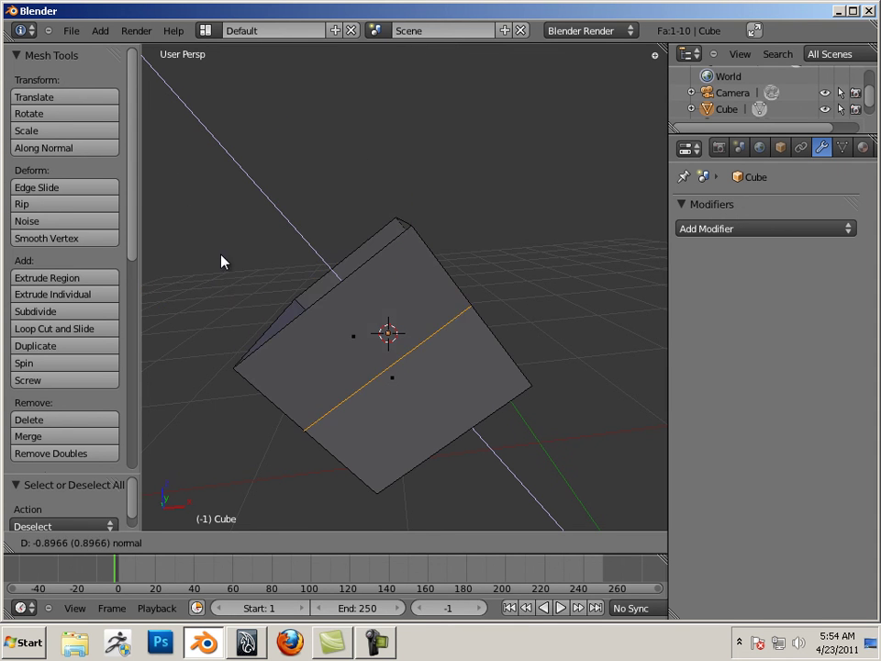
left_click(166, 210)
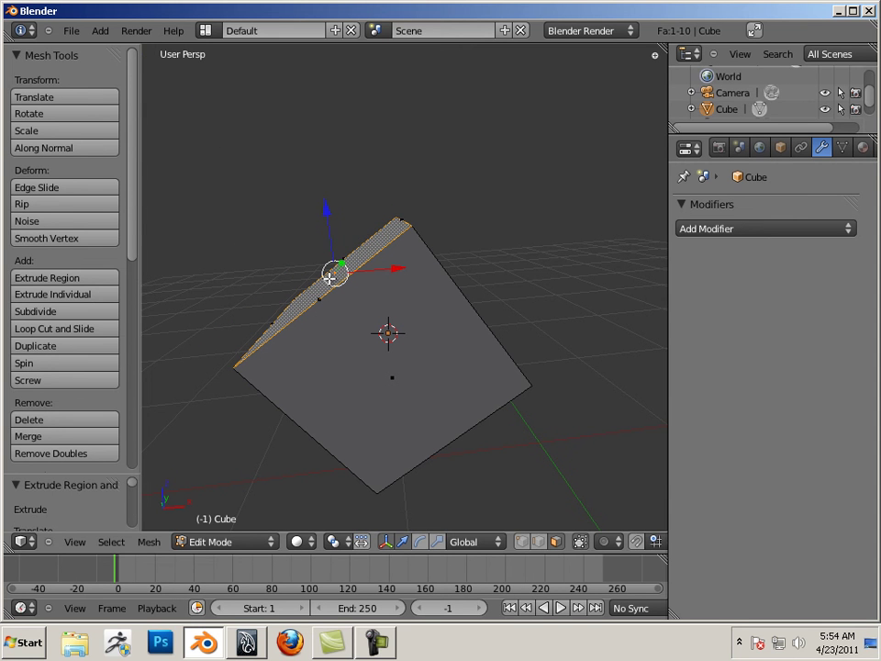
left_click_drag(327, 216, 344, 182)
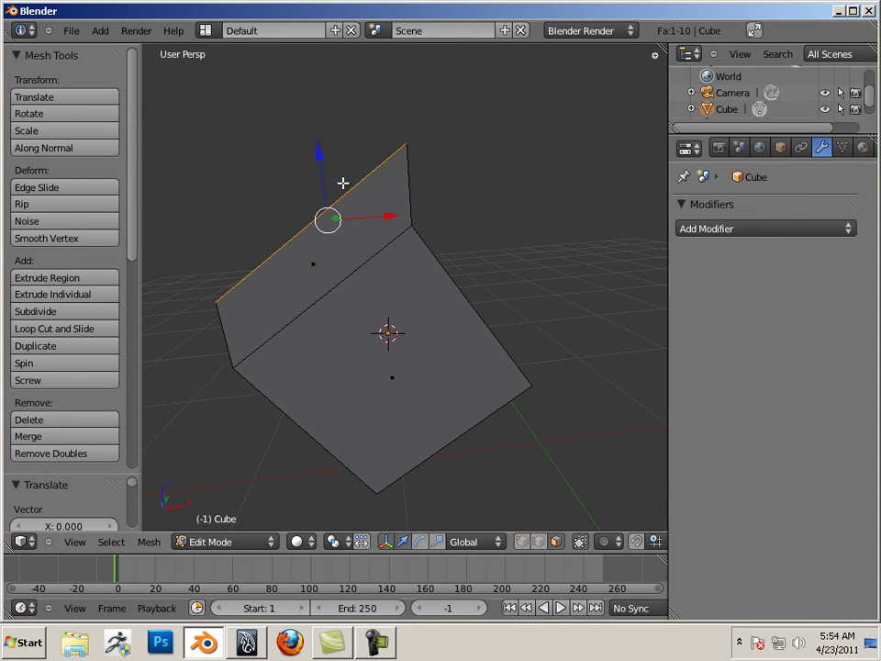
left_click_drag(387, 216, 349, 220)
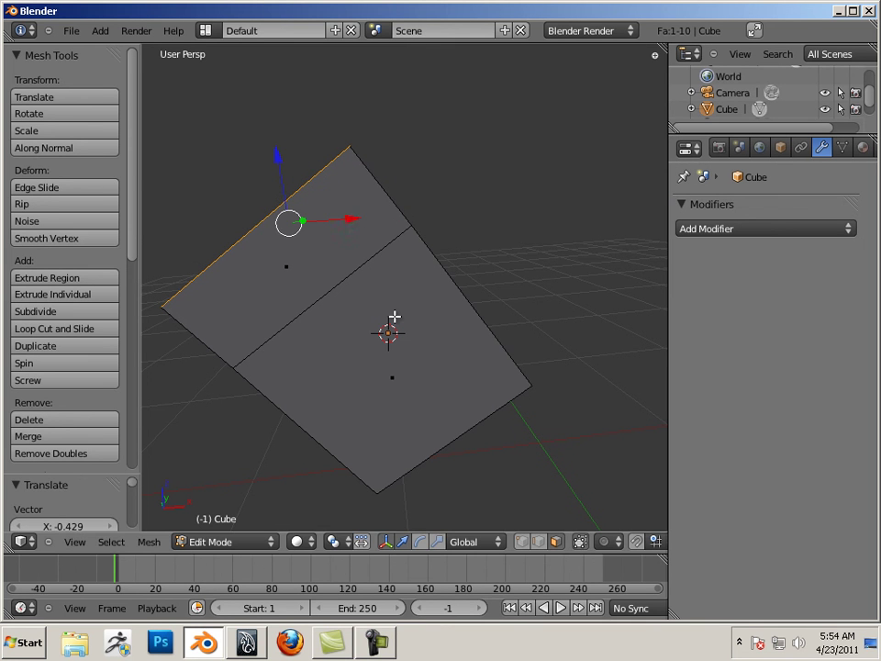
Extrude the right-side face individually and, in Local orientation, pull it outward along Z
key("a")
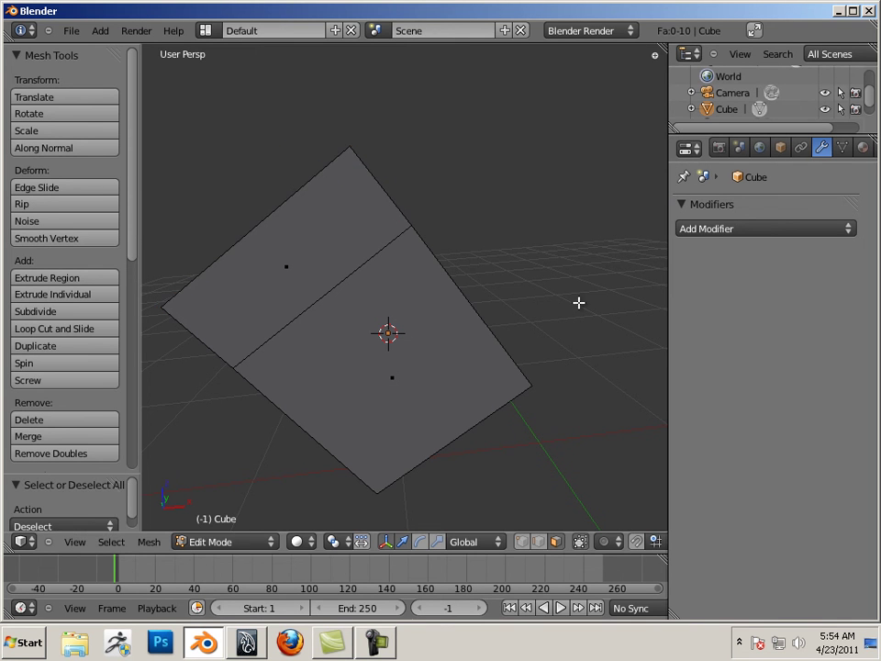
middle_click_drag(578, 301, 499, 311)
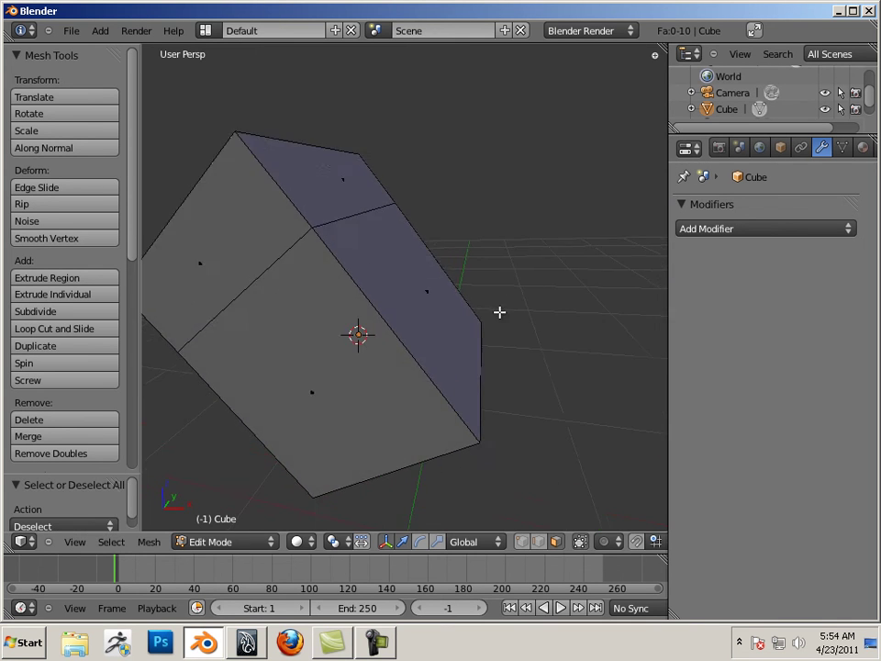
right_click(430, 291)
middle_click_drag(234, 455, 170, 311)
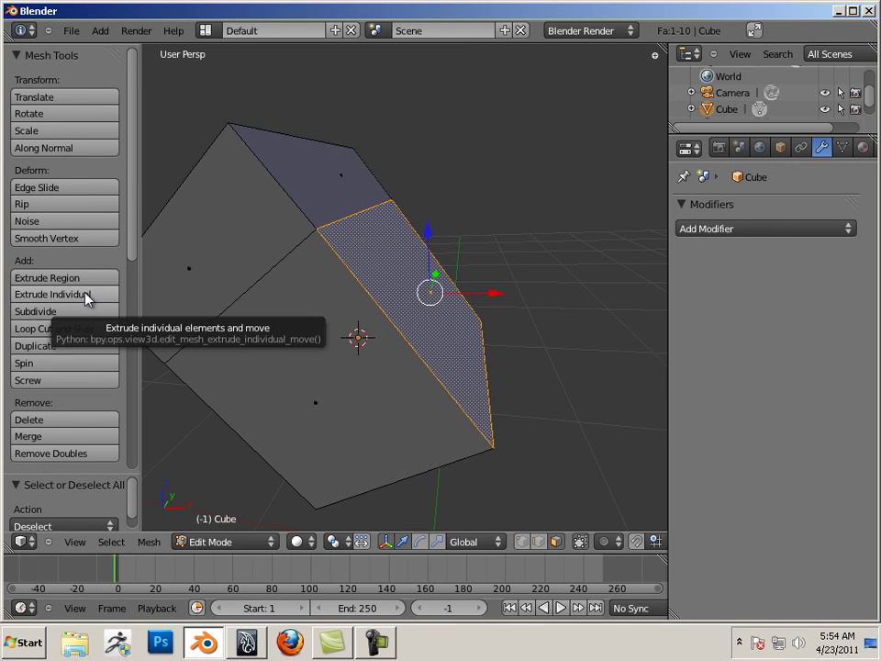
left_click(90, 294)
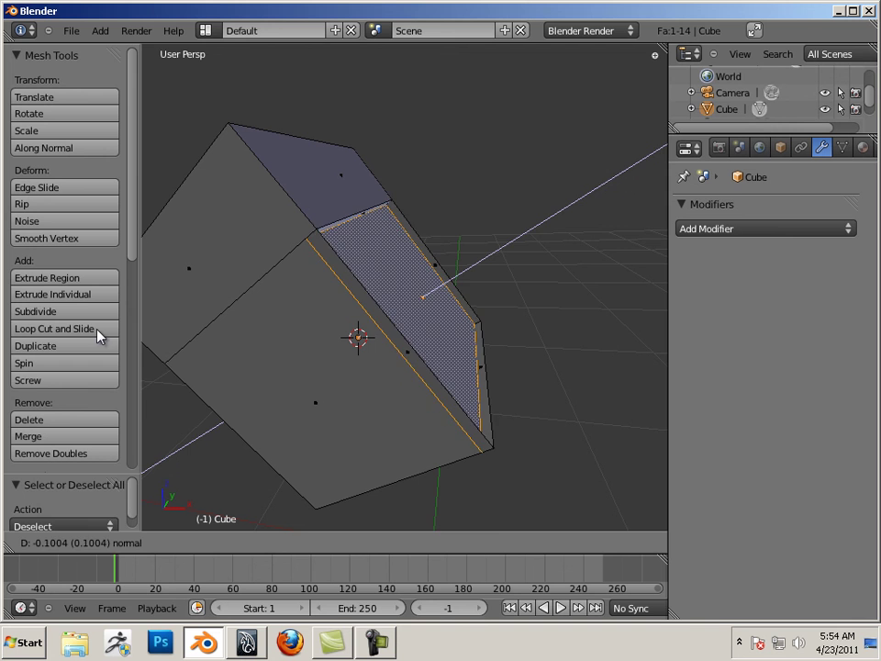
right_click(117, 338)
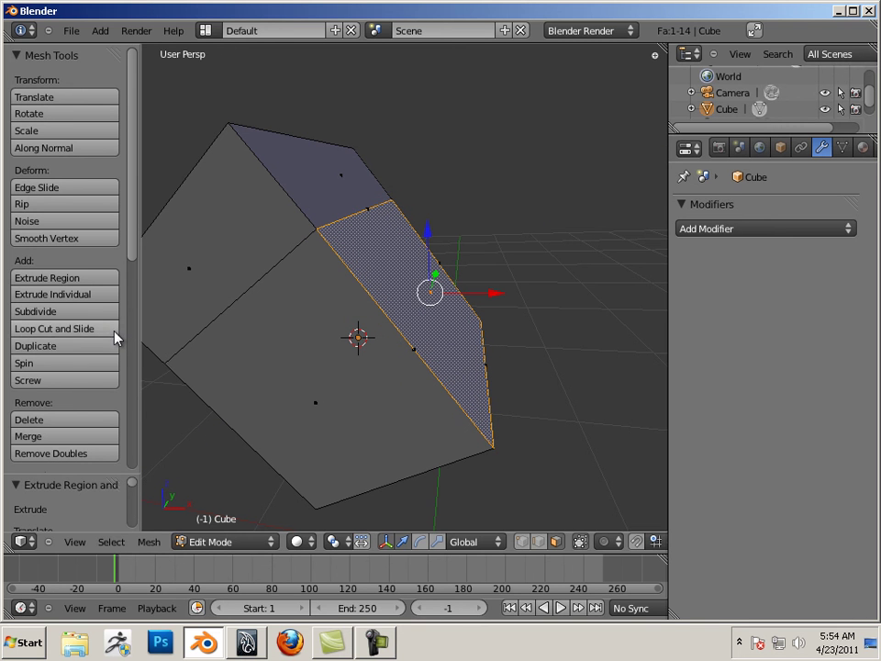
left_click(488, 542)
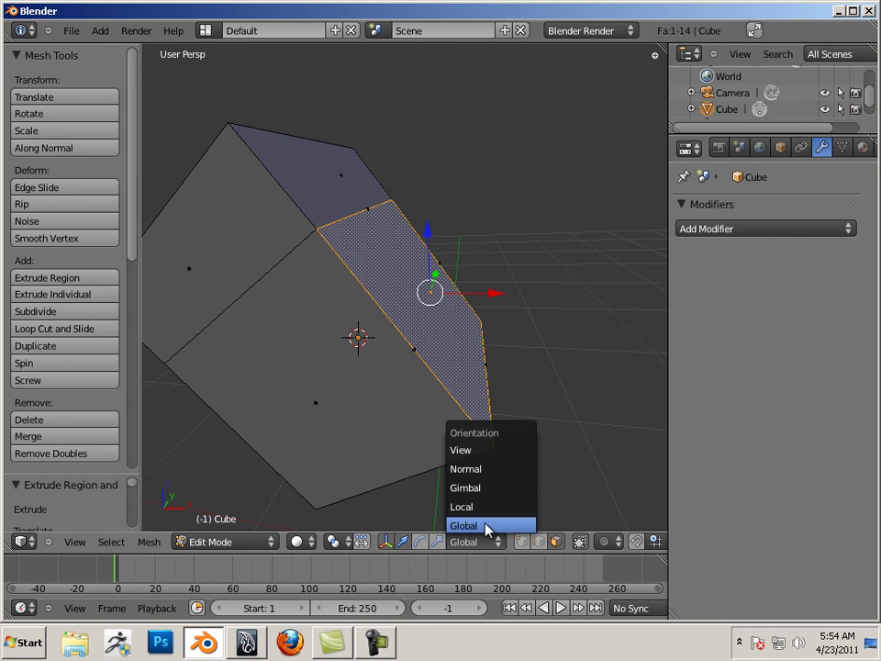
left_click(485, 508)
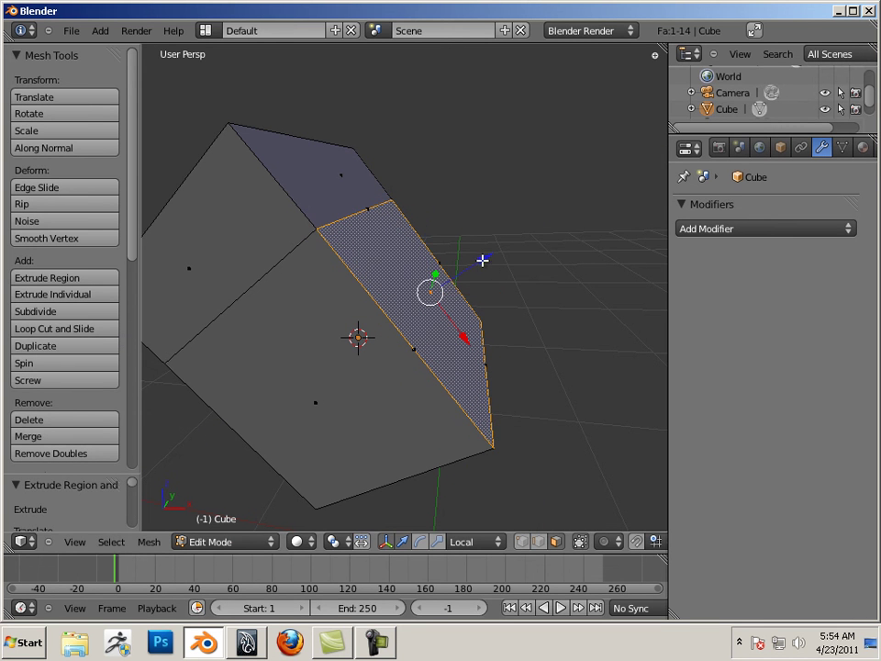
left_click_drag(482, 259, 592, 235)
Try moving the sloped top face along its local Z and X axes, then undo
scroll(503, 227, "down", 5)
left_click_drag(522, 226, 478, 228)
right_click(503, 236)
middle_click_drag(551, 285, 478, 348)
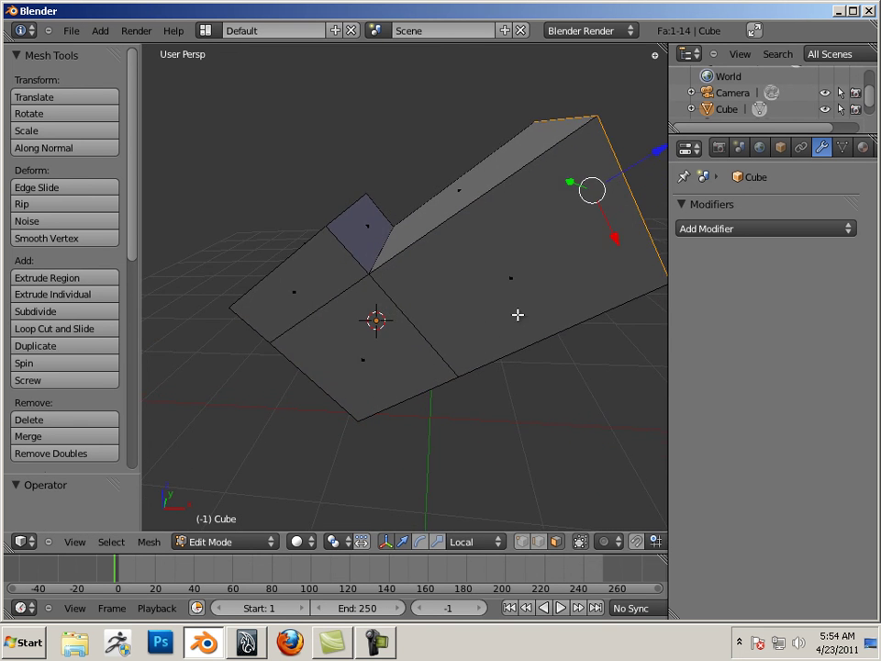
middle_click_drag(518, 315, 450, 245)
right_click(450, 246)
left_click_drag(463, 218, 396, 234)
middle_click_drag(425, 302, 423, 330)
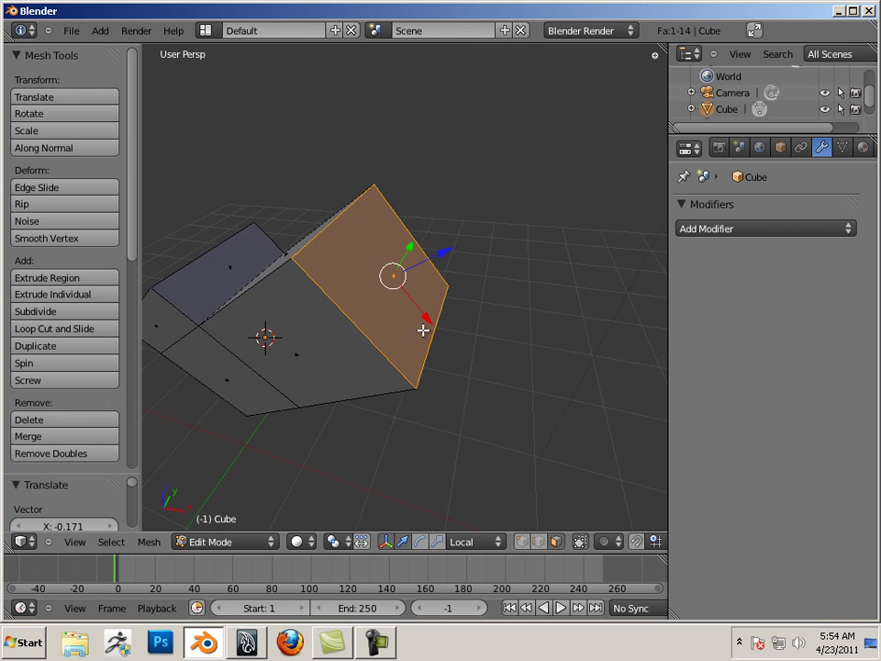
left_click_drag(428, 299, 389, 335)
key("ctrl+z")
From a side view, move the face along its local normal axis
mouse_move(419, 346)
middle_mouse_down()
mouse_move(444, 377)
mouse_move(415, 356)
middle_mouse_up()
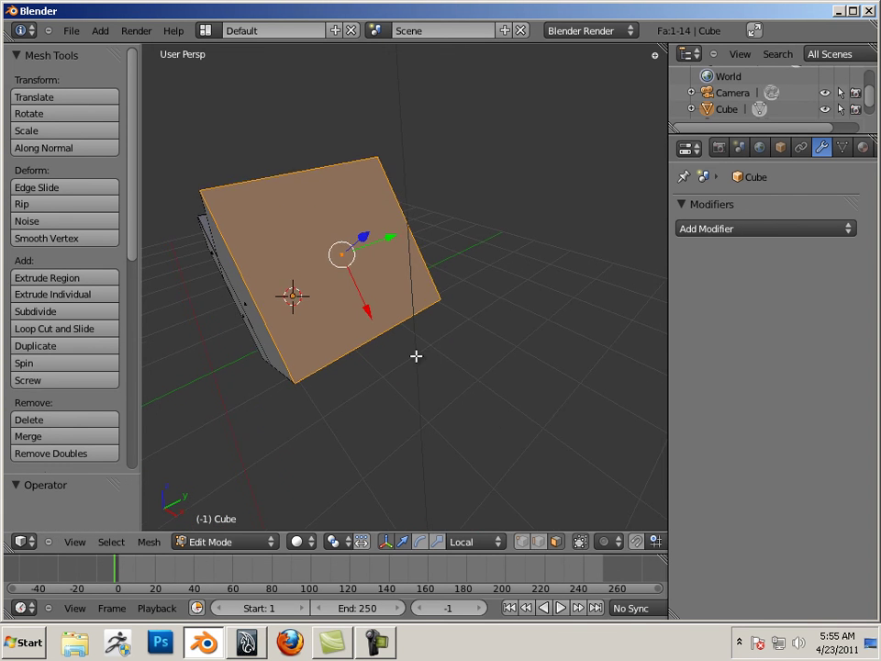
middle_click_drag(293, 290, 434, 266)
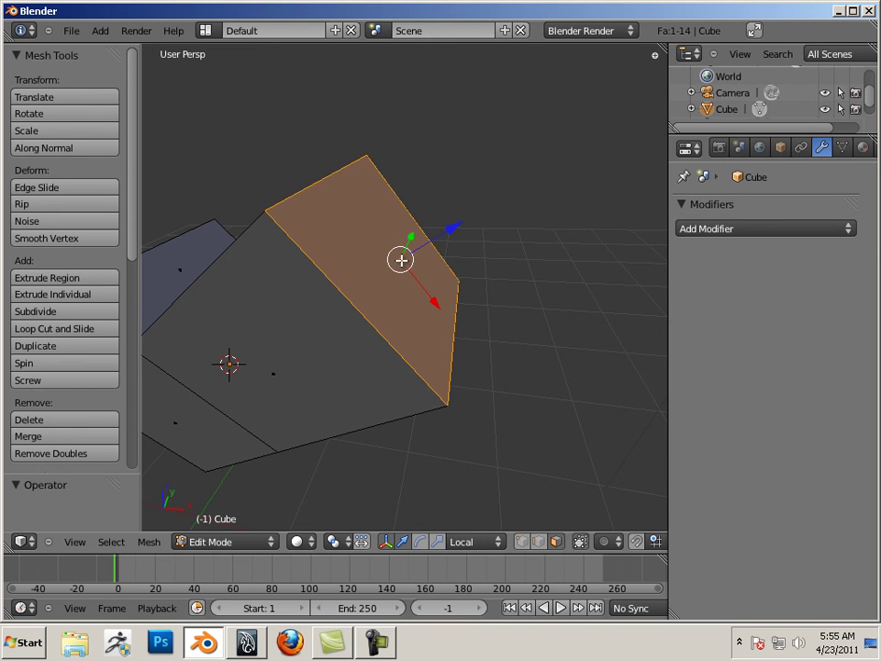
middle_click_drag(484, 310, 418, 258)
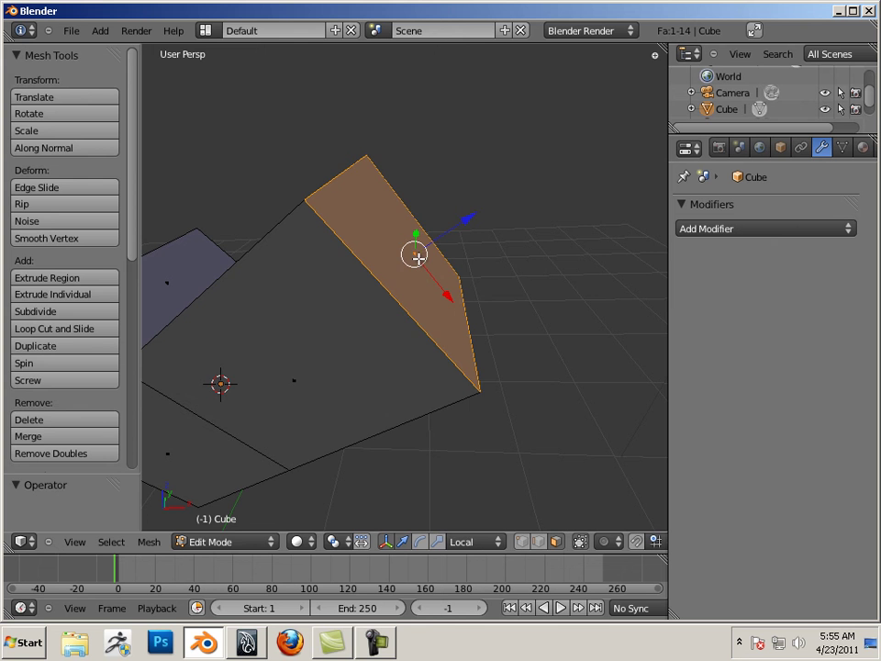
middle_click_drag(552, 342, 495, 312)
left_click_drag(482, 222, 415, 274)
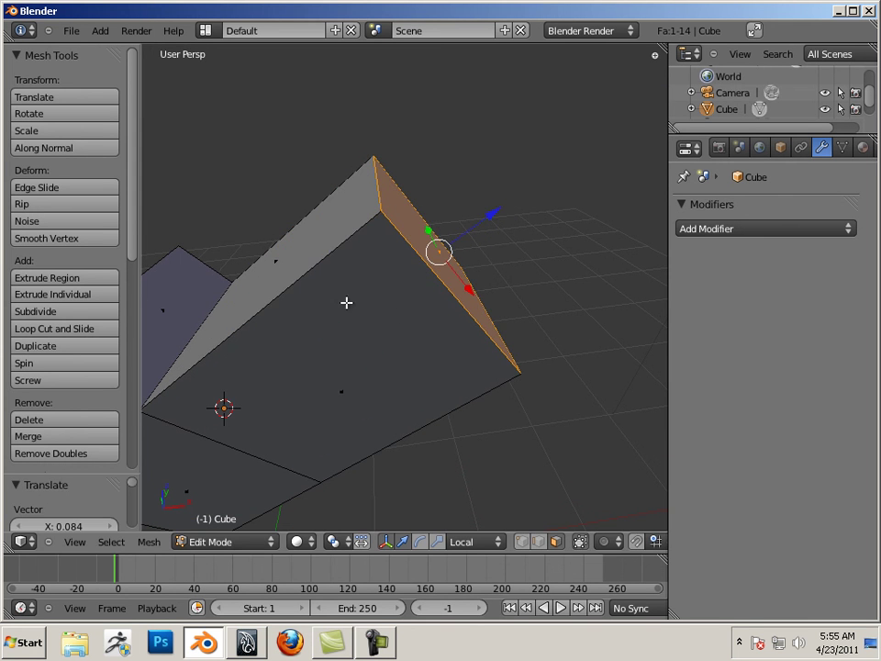
middle_click_drag(346, 302, 406, 283)
Select the box's right-side end face and extrude it along its normal with E
right_click(405, 259)
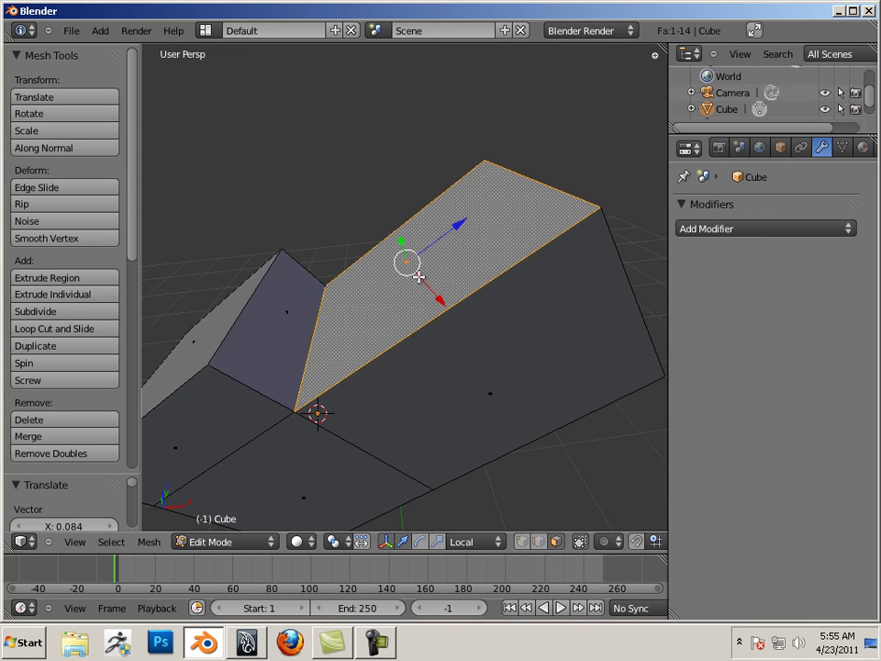
middle_click_drag(491, 325, 422, 290)
right_click(452, 270)
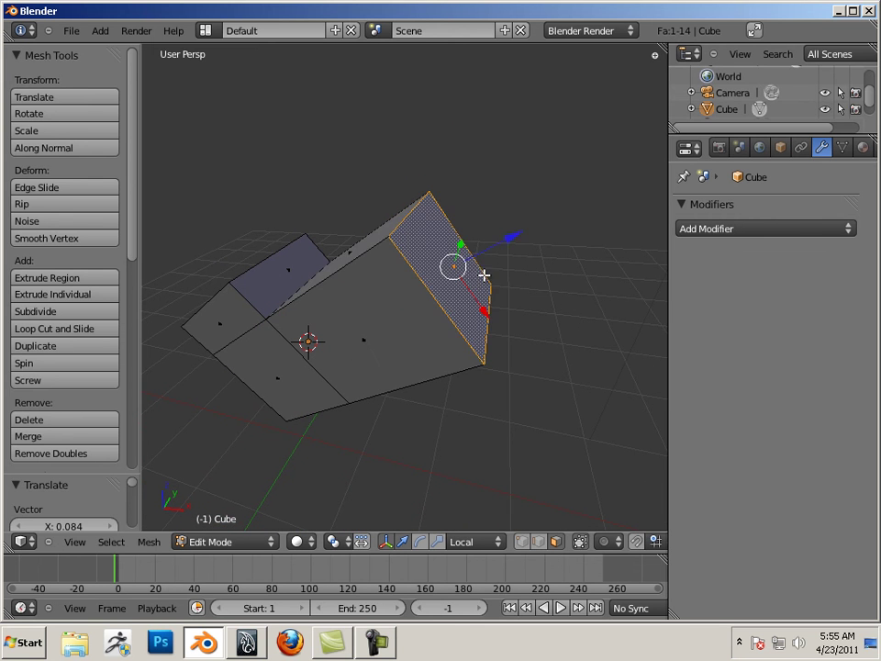
key("e")
left_click(492, 223)
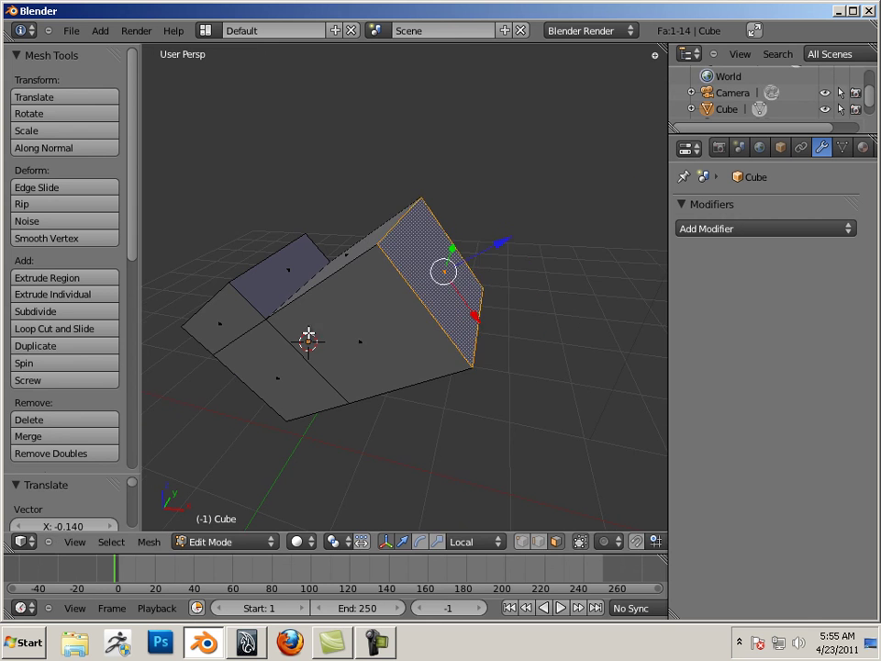
middle_click_drag(442, 270, 409, 307)
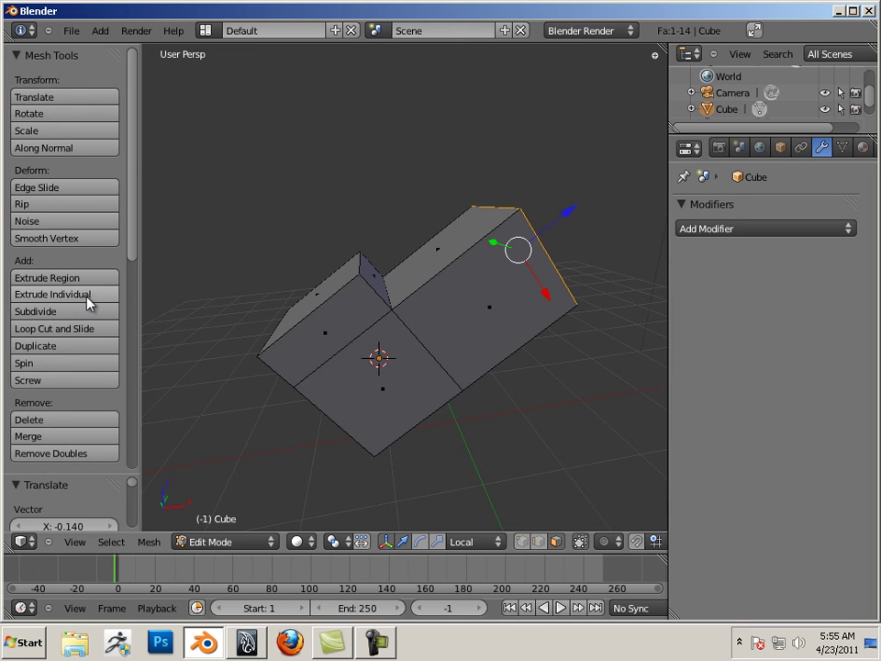
Toggle the tool shelf off and back on with T
key("t")
key("t")
key("t")
key("t")
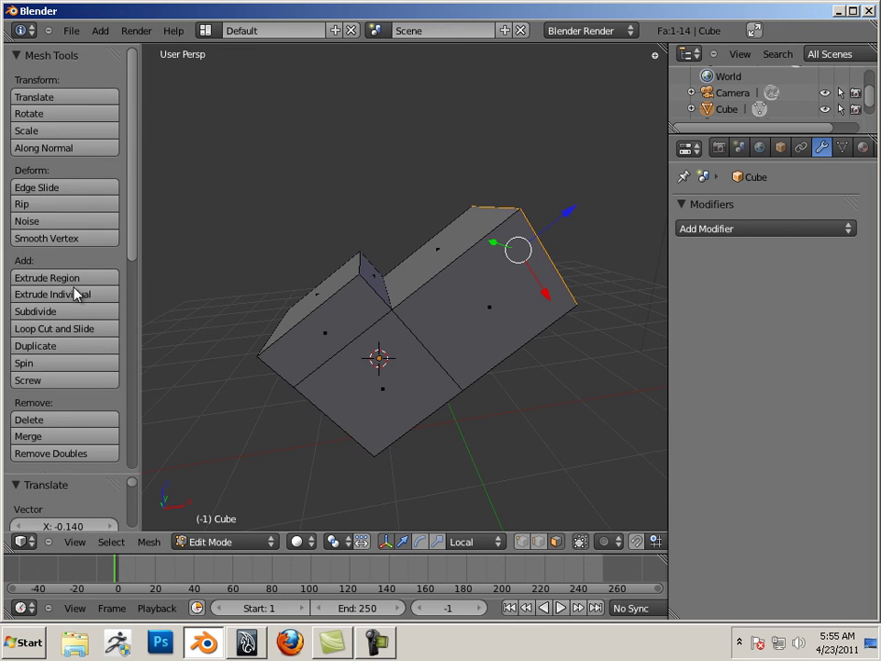
key("t")
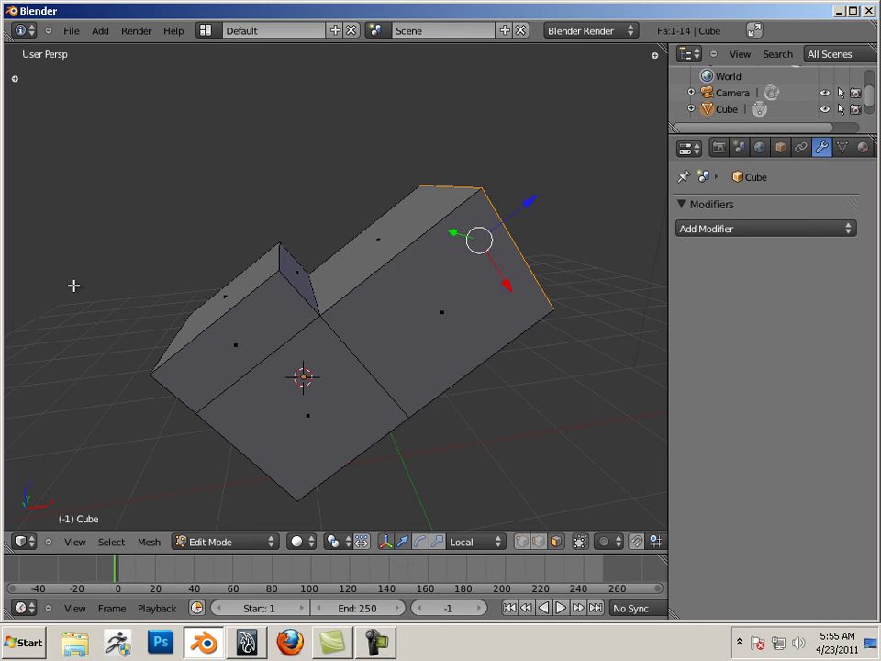
key("t")
Open the N properties panel and scroll through its Transform, View and 3D Cursor settings
key("n")
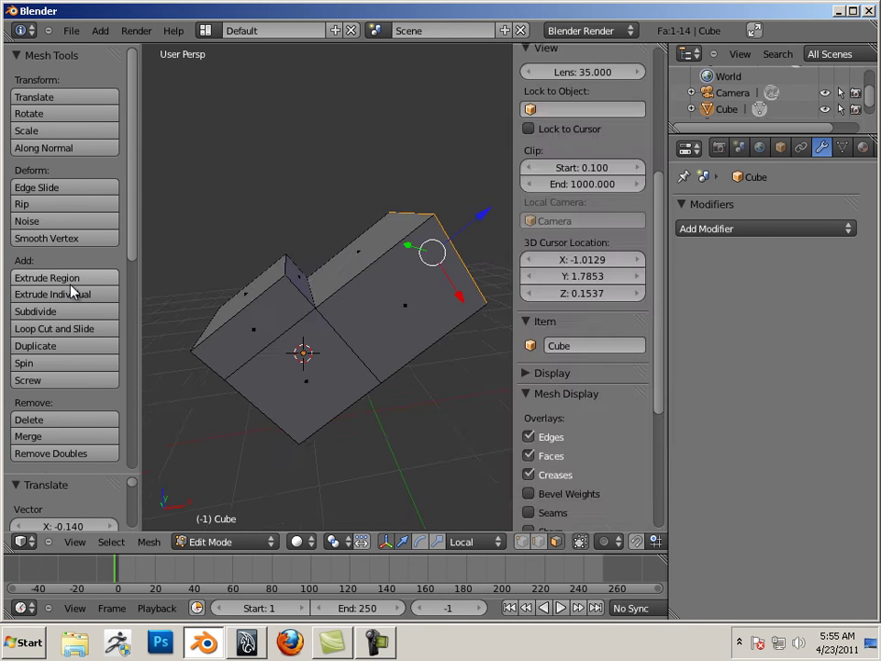
key("n")
key("n")
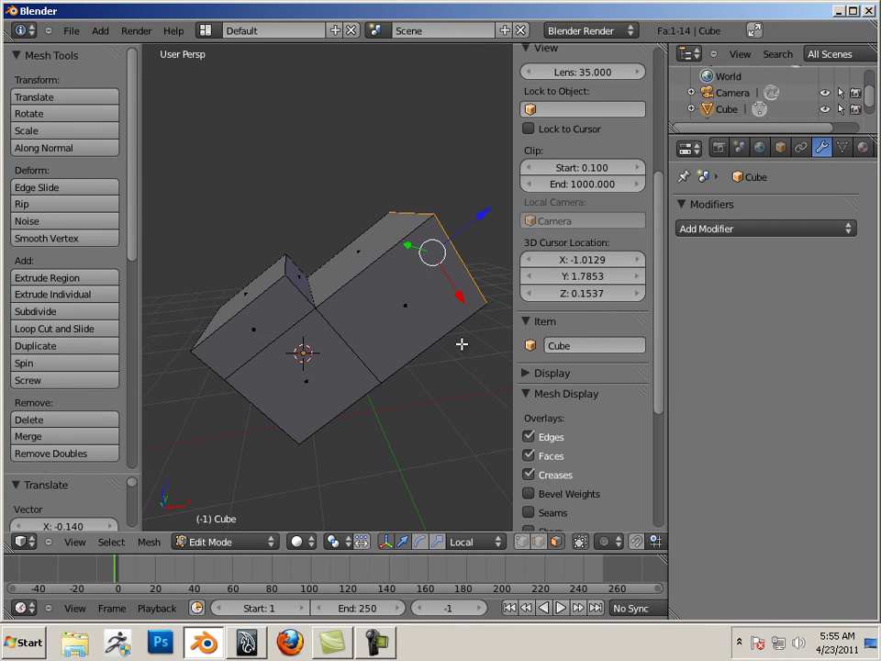
scroll(460, 344, "up", 3)
scroll(550, 376, "down", 3)
scroll(553, 378, "down", 4)
scroll(556, 387, "up", 9)
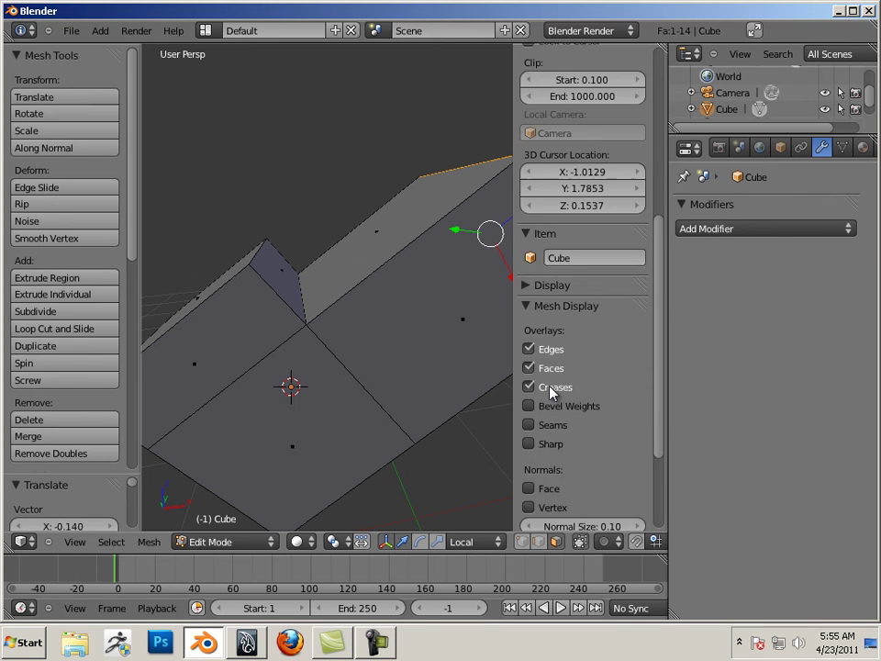
scroll(550, 406, "up", 3)
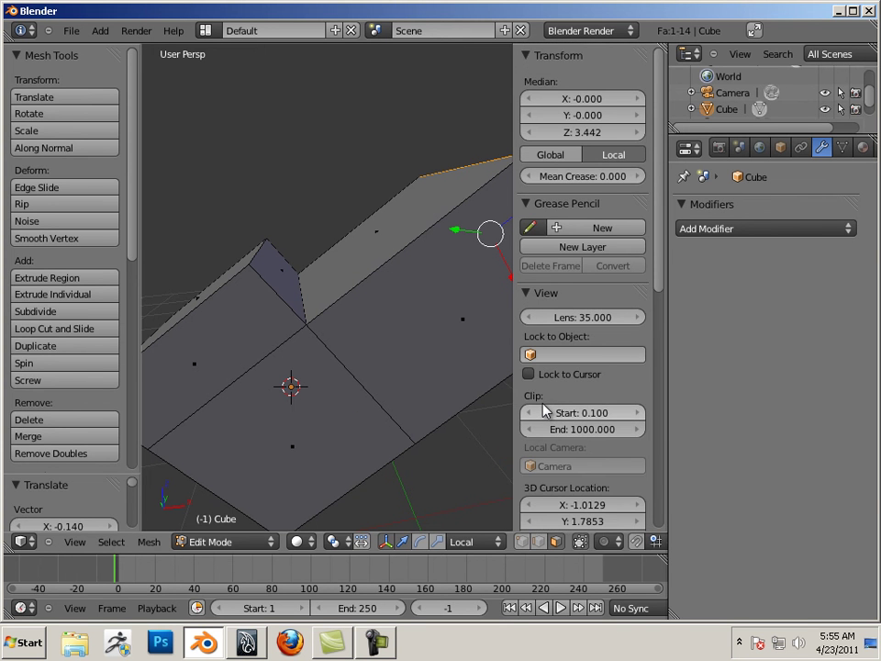
scroll(569, 418, "down", 1)
scroll(600, 430, "down", 6)
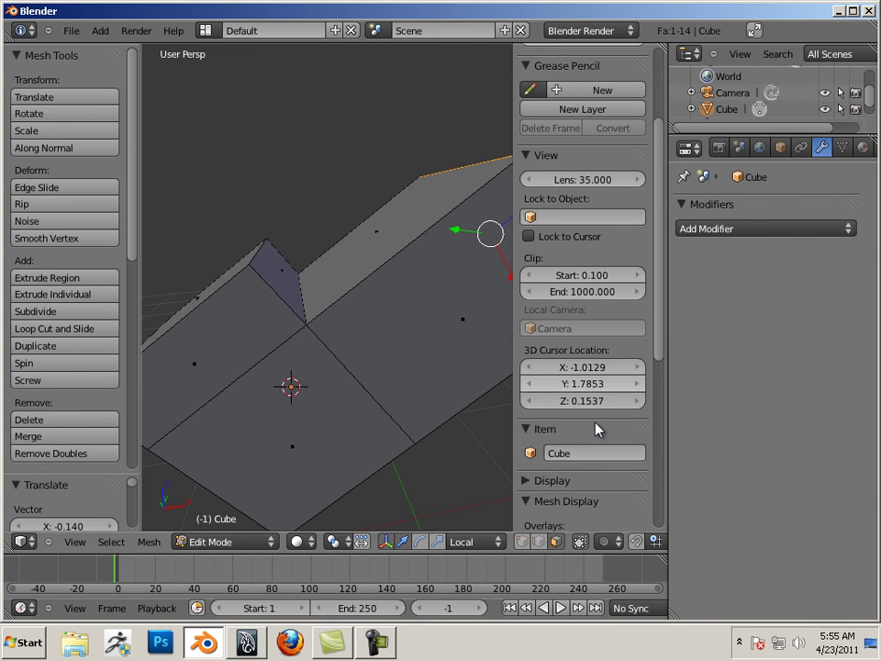
scroll(596, 427, "down", 2)
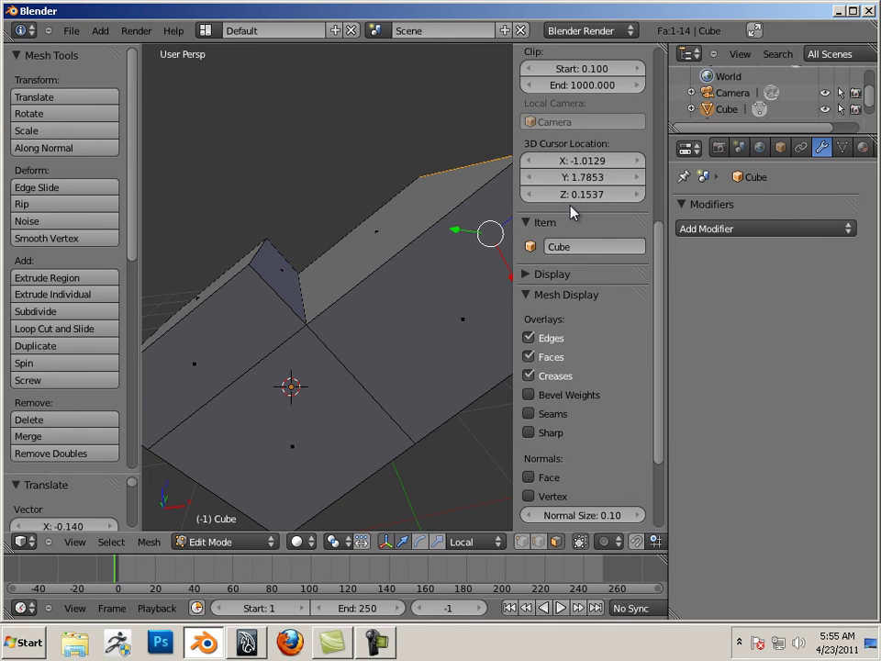
scroll(574, 234, "down", 3)
scroll(594, 311, "up", 10)
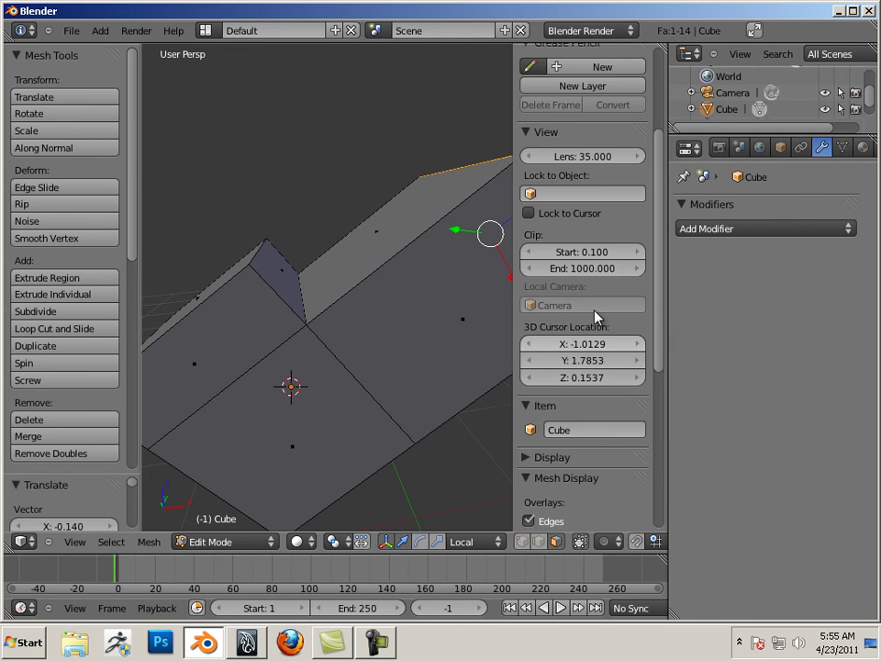
scroll(595, 318, "up", 1)
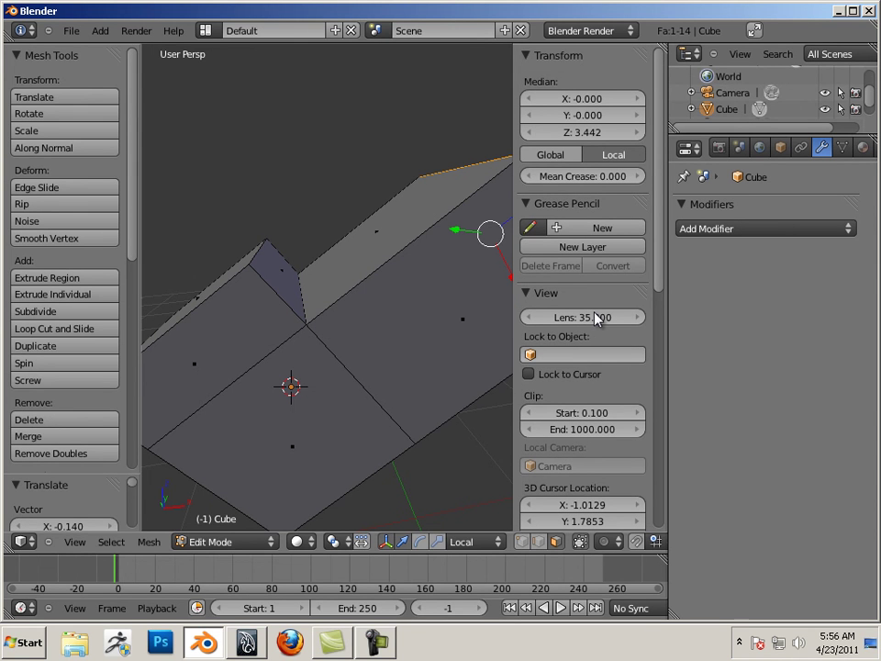
Hide the N panel and zoom out on the tilted cube with its stepped block
key("n")
scroll(584, 321, "down", 3)
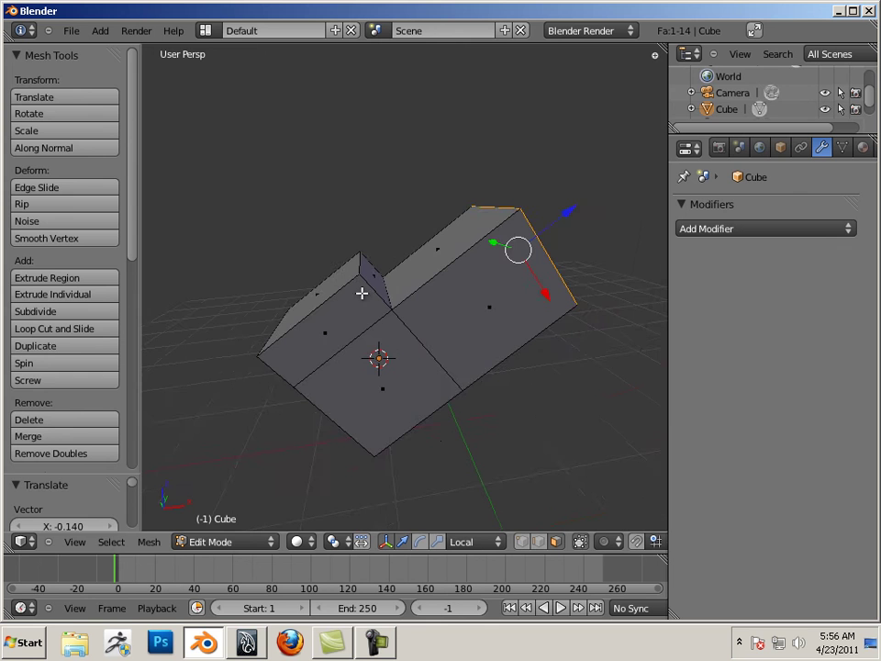
mouse_move(361, 293)
middle_mouse_down()
mouse_move(472, 299)
mouse_move(474, 315)
mouse_move(357, 304)
middle_mouse_up()
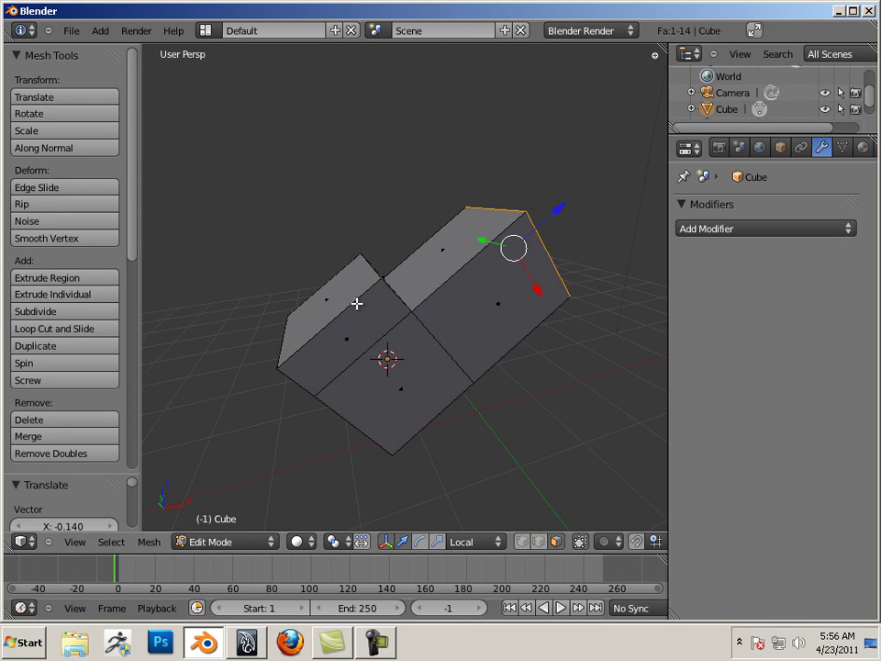